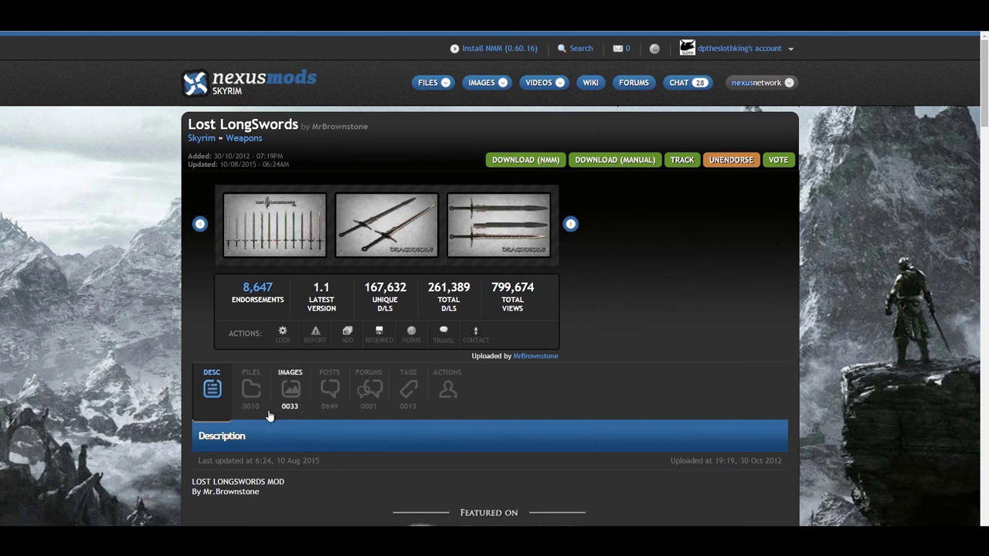
Download the Lost LongSwords 1-HANDED main file manually from the mod's FILES list
{"action": "scroll", "coordinate": [290, 386], "scroll_direction": "down", "scroll_amount": 1}
{"action": "left_click", "coordinate": [250, 305]}
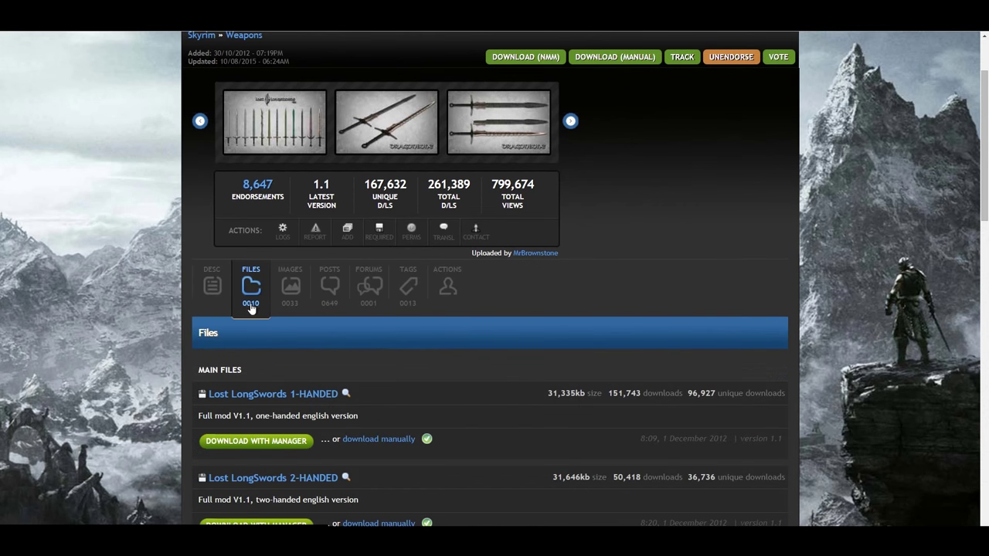
{"action": "scroll", "coordinate": [477, 376], "scroll_direction": "down", "scroll_amount": 1}
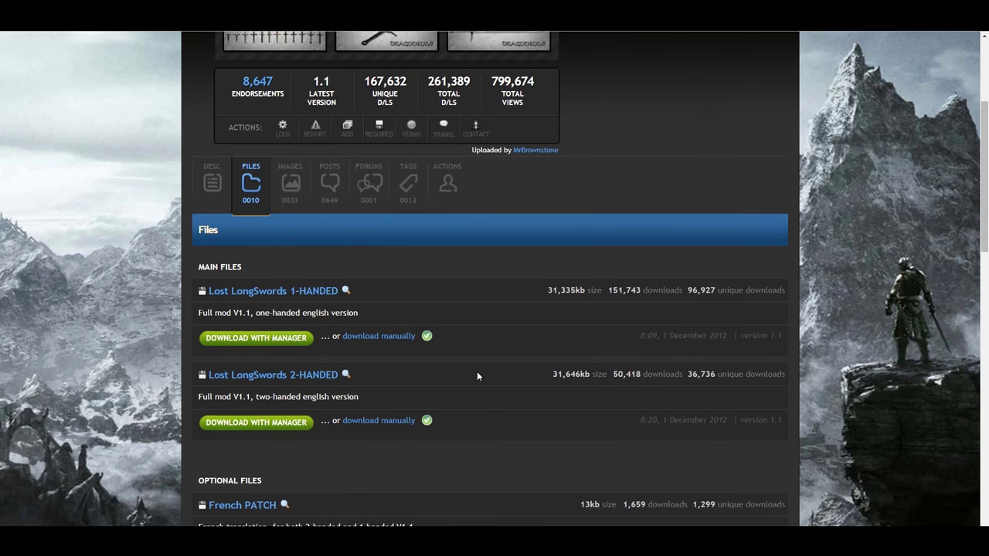
{"action": "left_click", "coordinate": [379, 336]}
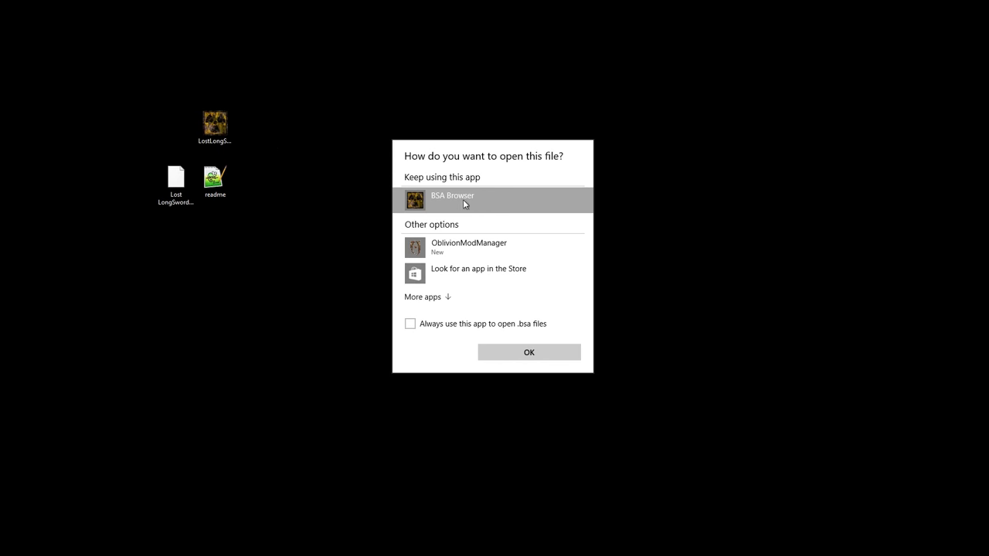
Open the archive in BSA Browser and extract all 12 mesh .nif files to the Desktop
{"action": "left_click", "coordinate": [528, 352]}
{"action": "left_click_drag", "start_coordinate": [512, 185], "coordinate": [570, 152]}
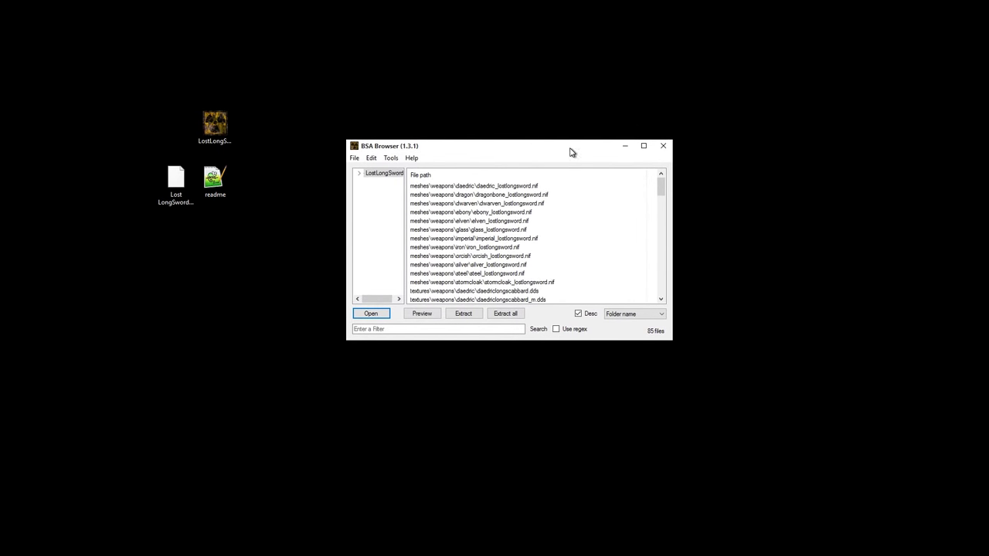
{"action": "left_click", "coordinate": [359, 174]}
{"action": "left_click", "coordinate": [384, 191]}
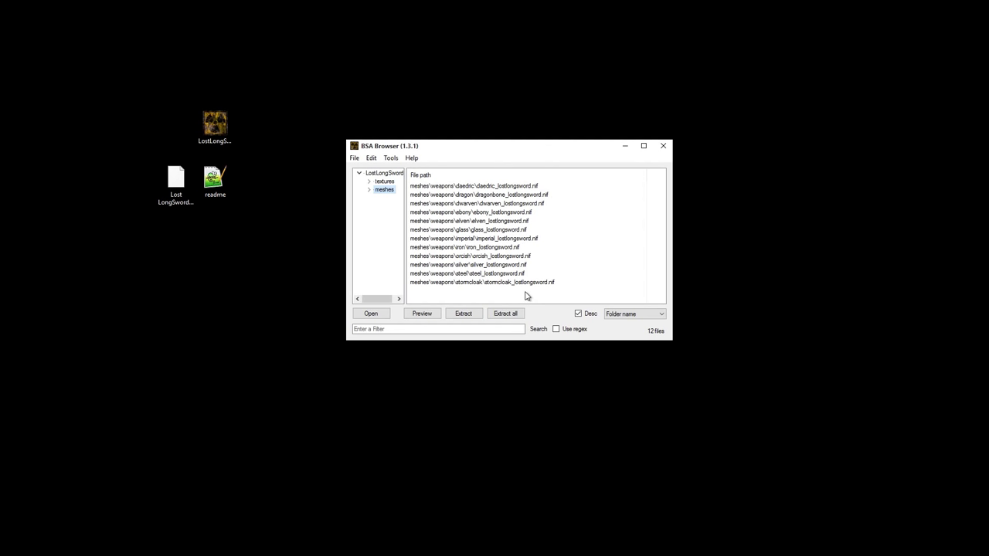
{"action": "left_click_drag", "start_coordinate": [526, 296], "coordinate": [497, 189]}
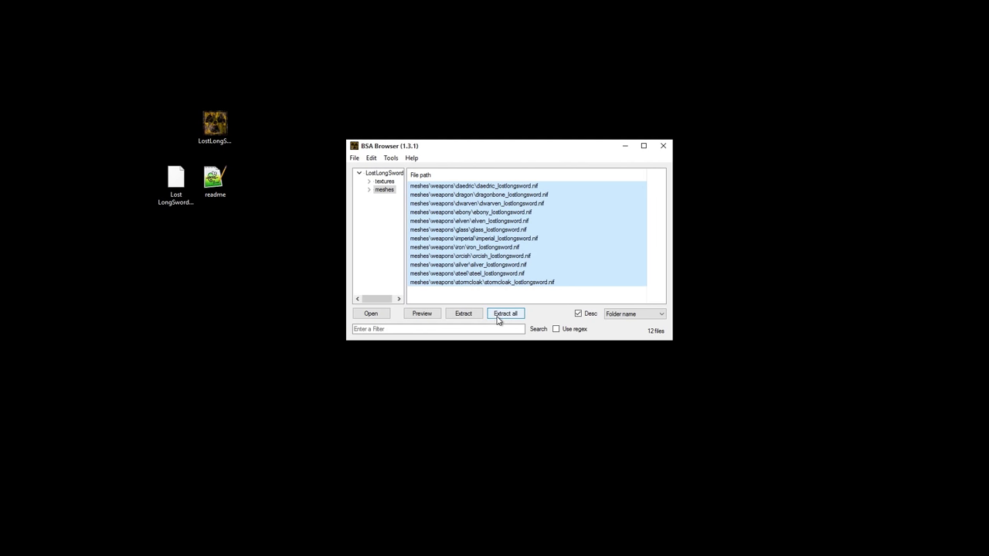
{"action": "left_click", "coordinate": [464, 314]}
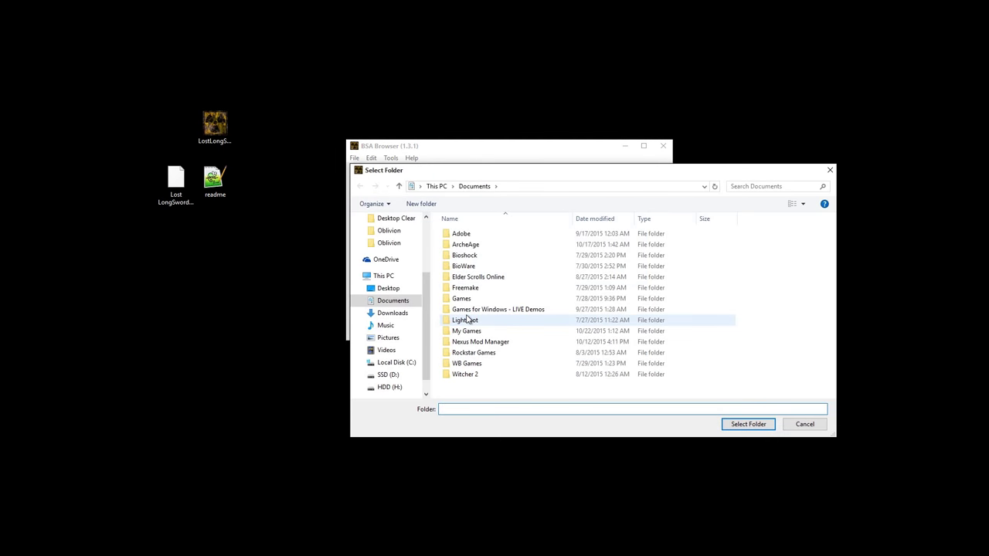
{"action": "left_click", "coordinate": [388, 289]}
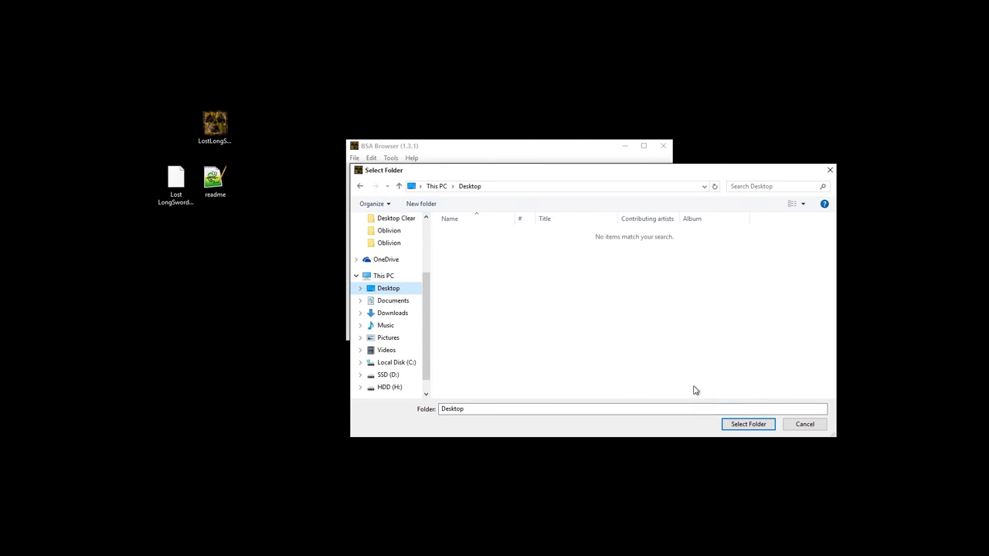
{"action": "left_click", "coordinate": [747, 424]}
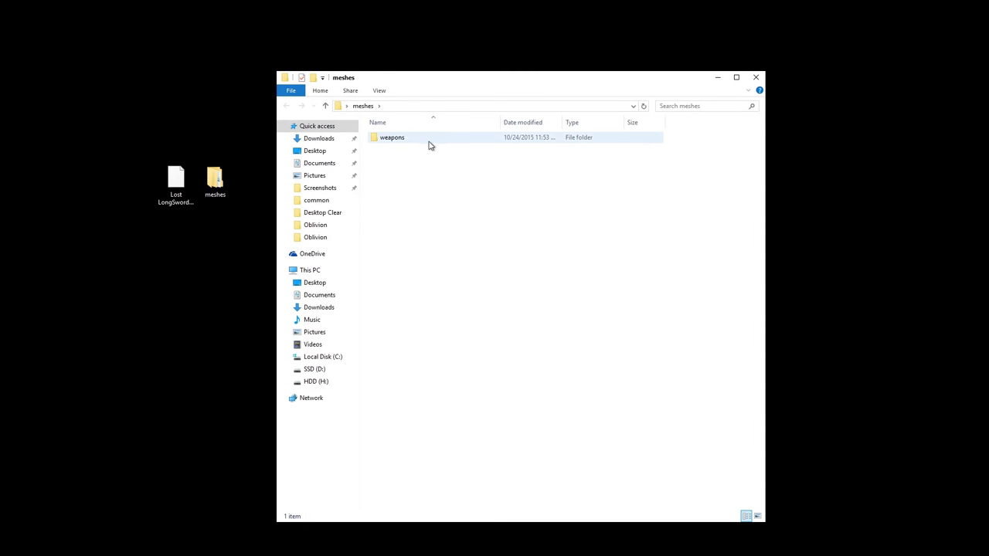
Open meshes\weapons\daedric\daedric_lostlongsword.nif in NifSkope
{"action": "left_click", "coordinate": [456, 141]}
{"action": "double_click", "coordinate": [456, 142]}
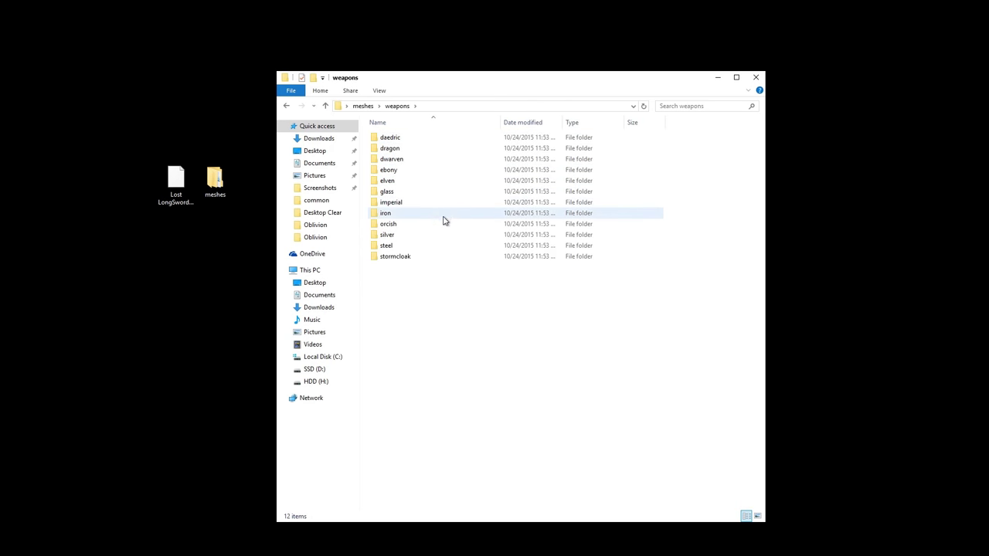
{"action": "double_click", "coordinate": [436, 139]}
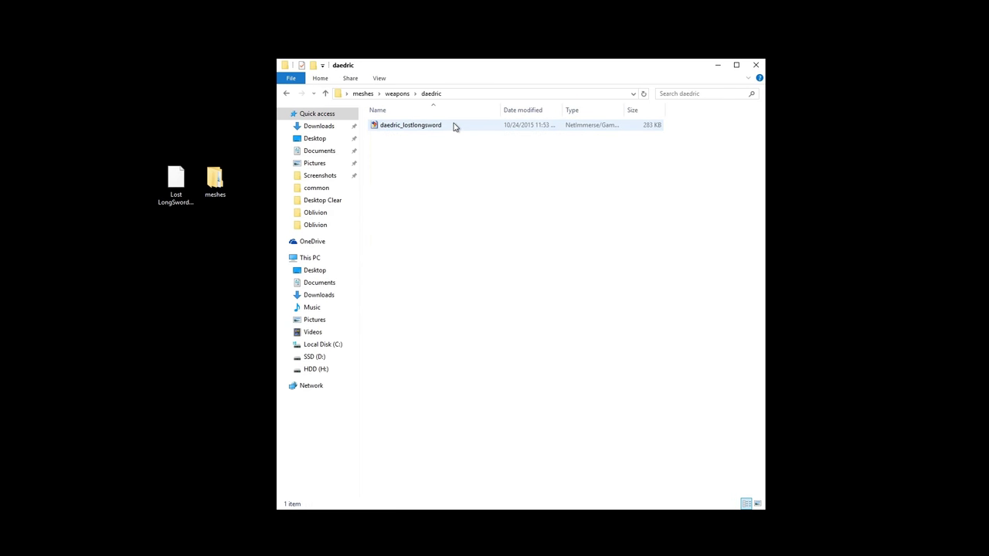
{"action": "double_click", "coordinate": [454, 126]}
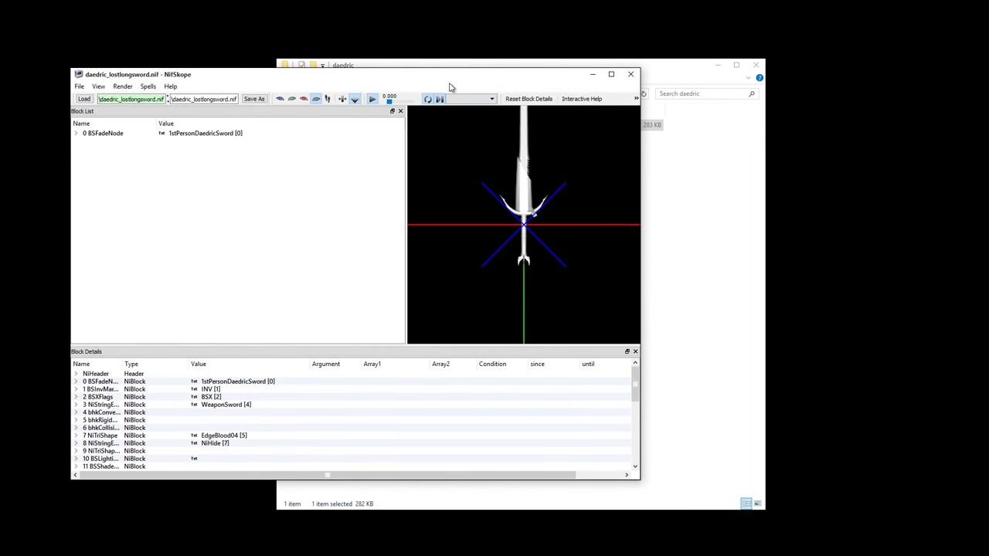
Change block 3 NiStringExtraData String Data from WeaponSword to WeaponSwordLeft
{"action": "left_click", "coordinate": [101, 137]}
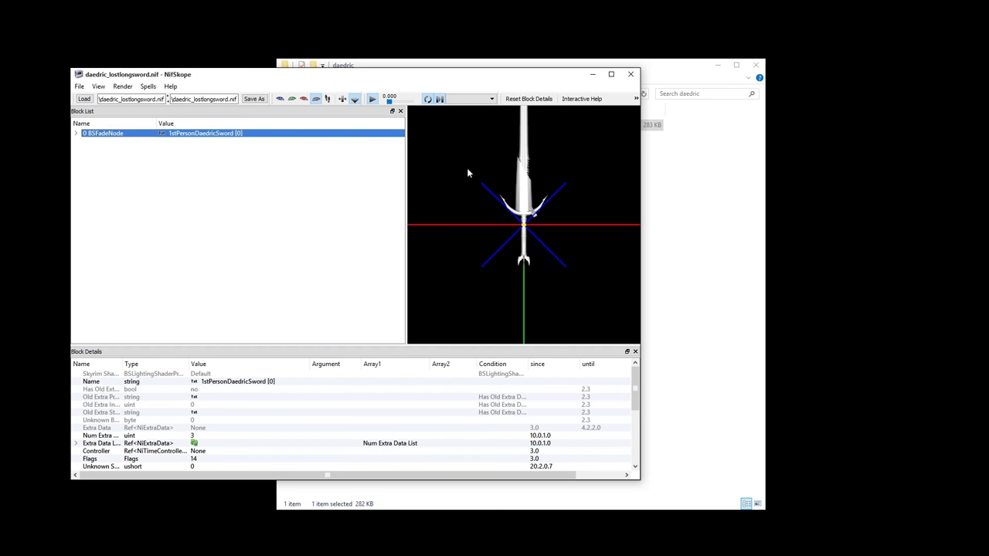
{"action": "left_click_drag", "start_coordinate": [469, 172], "coordinate": [469, 224]}
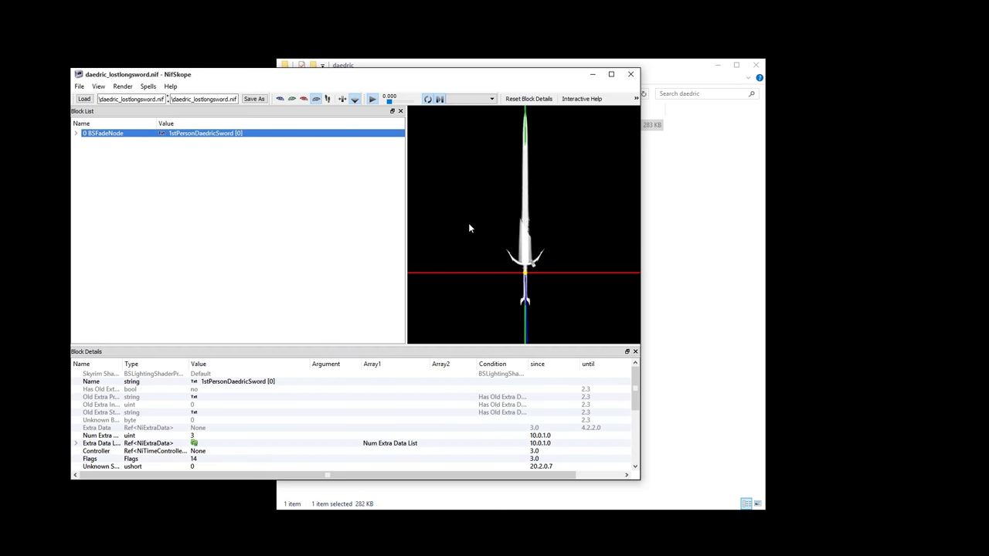
{"action": "left_click", "coordinate": [76, 134]}
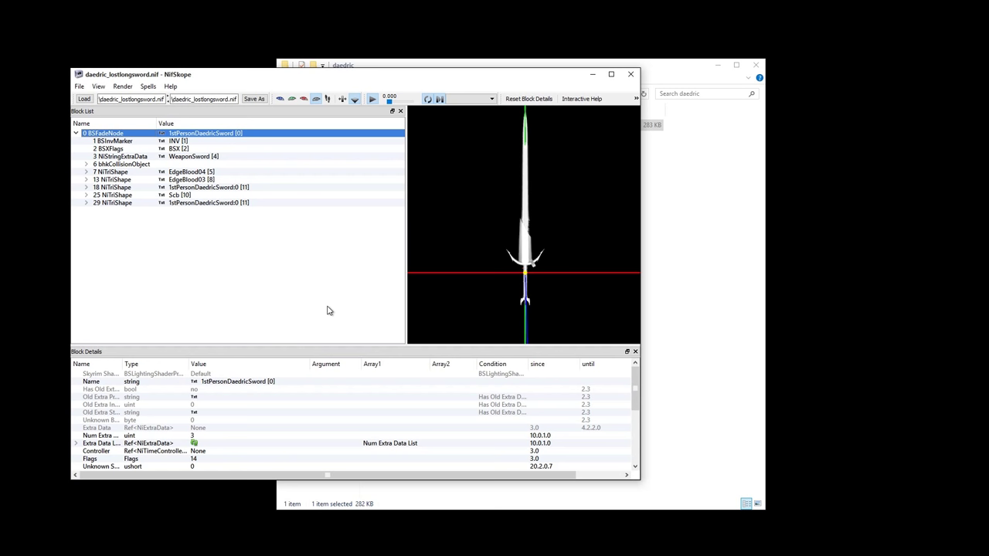
{"action": "key", "text": "Down"}
{"action": "key", "text": "Down"}
{"action": "key", "text": "Down"}
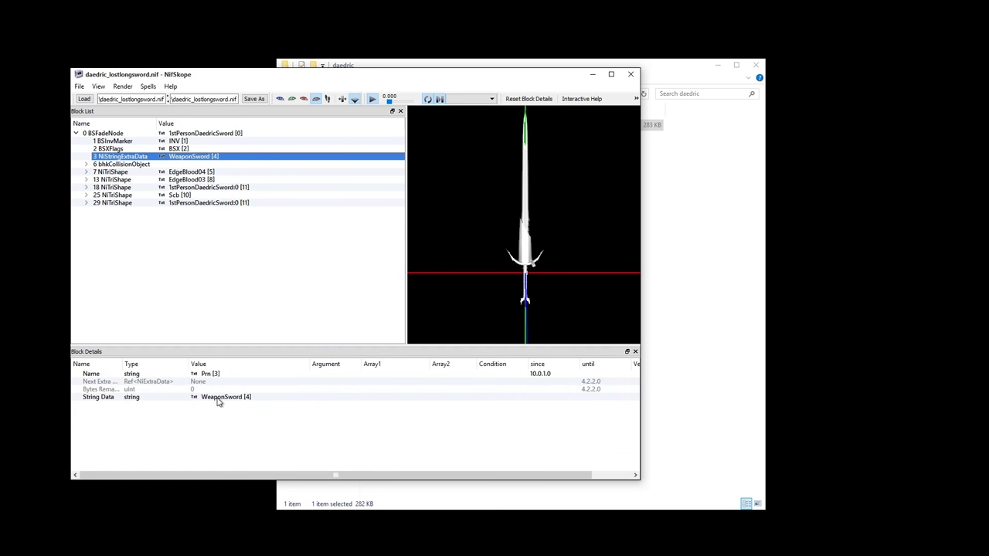
{"action": "left_click", "coordinate": [218, 400]}
{"action": "left_click", "coordinate": [195, 399]}
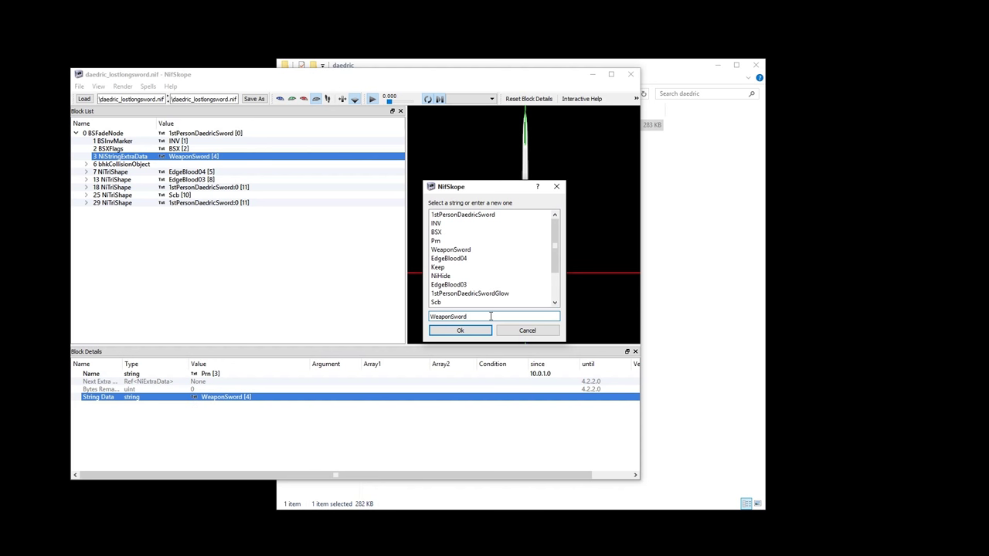
{"action": "type", "text": "Left"}
{"action": "key", "text": "Return"}
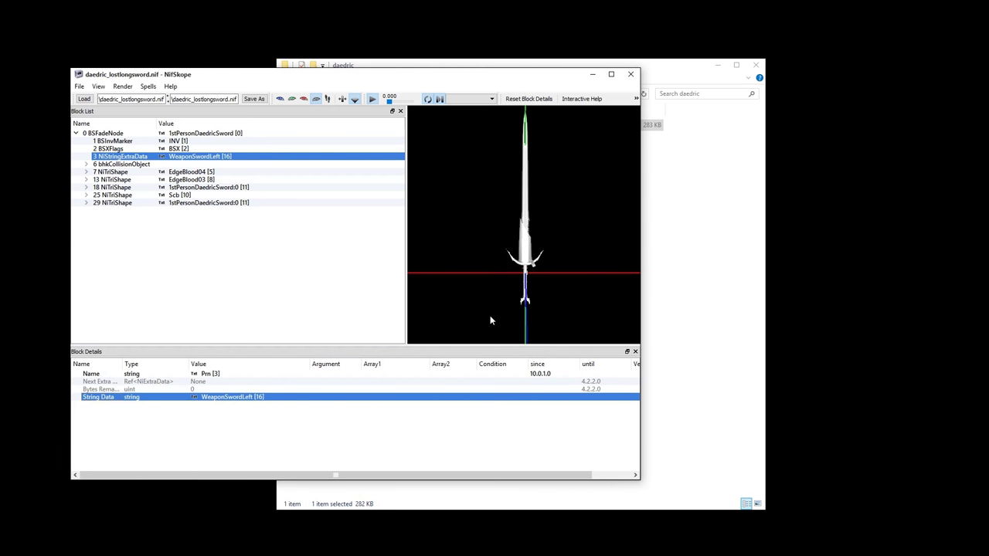
Rename the block 25 NiTriShape from Scb to ScbLeft
{"action": "left_click", "coordinate": [116, 172]}
{"action": "left_click", "coordinate": [197, 179]}
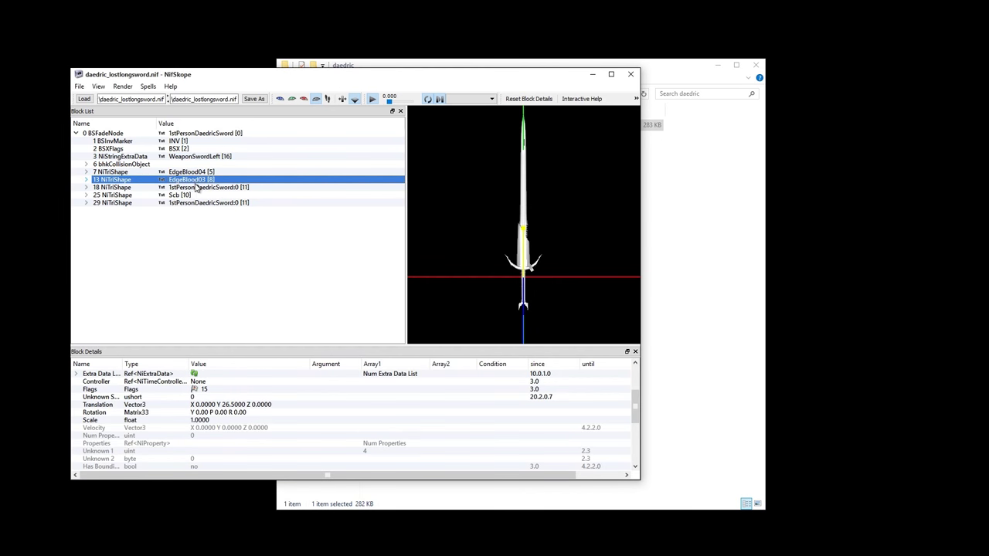
{"action": "left_click", "coordinate": [197, 186]}
{"action": "left_click", "coordinate": [183, 195]}
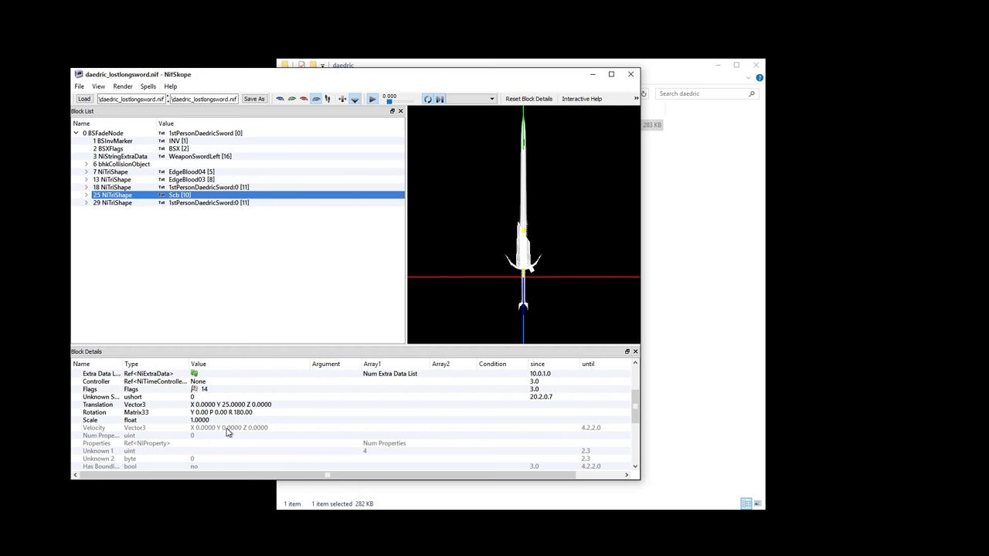
{"action": "scroll", "coordinate": [204, 401], "scroll_direction": "up", "scroll_amount": 3}
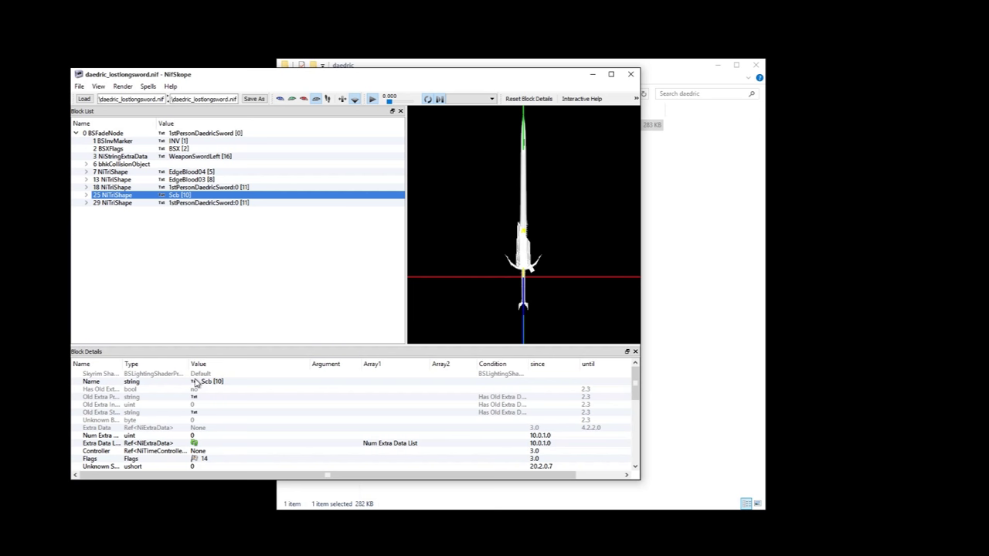
{"action": "double_click", "coordinate": [197, 383]}
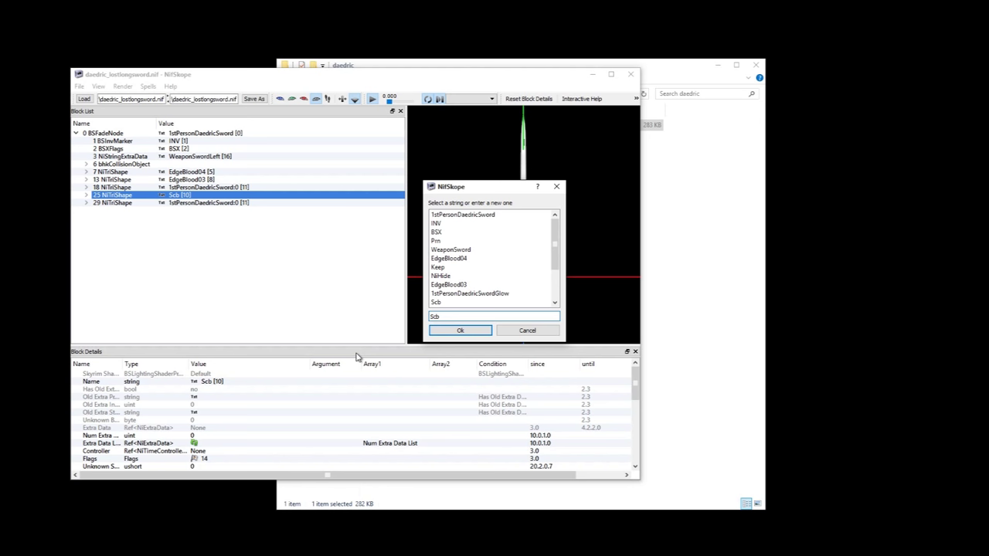
{"action": "type", "text": "Left"}
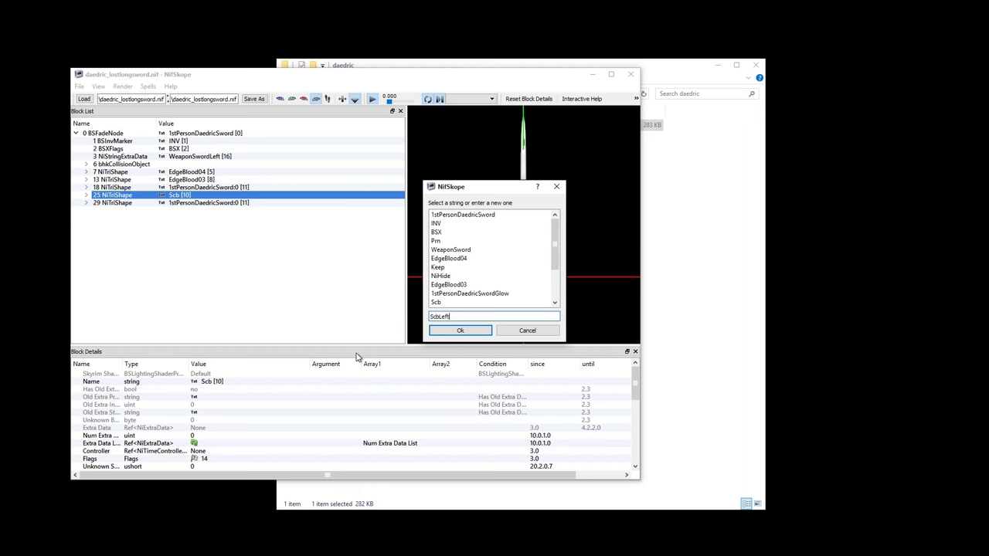
{"action": "key", "text": "Return"}
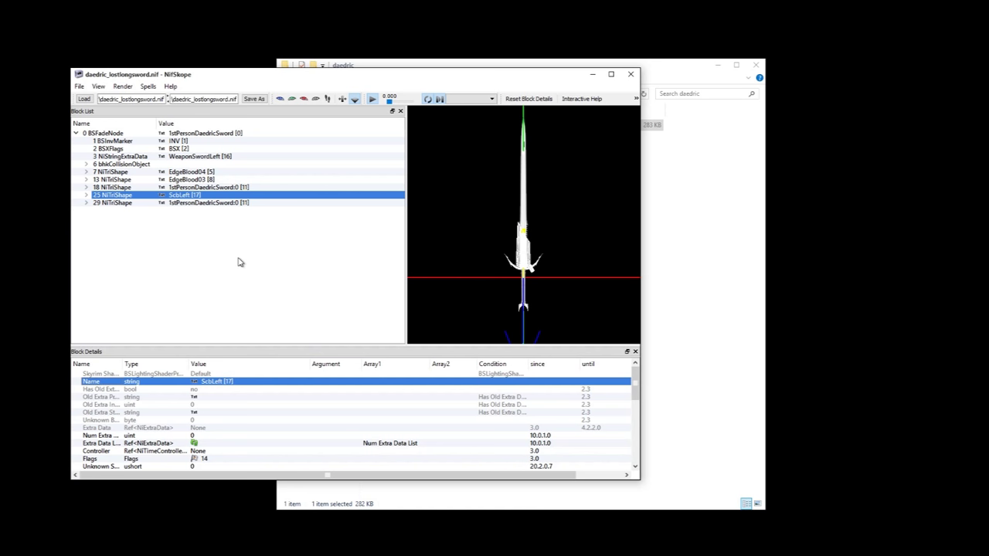
Save the edited mesh as daedric_lostlongswordLeft.nif in the daedric folder
{"action": "left_click", "coordinate": [255, 99]}
{"action": "left_click", "coordinate": [223, 307]}
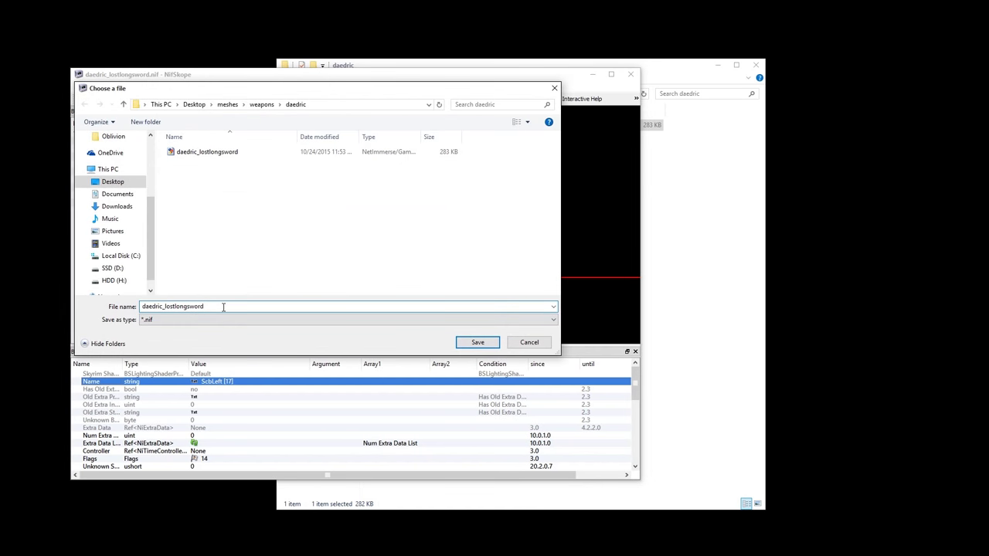
{"action": "type", "text": "Left"}
{"action": "key", "text": "Return"}
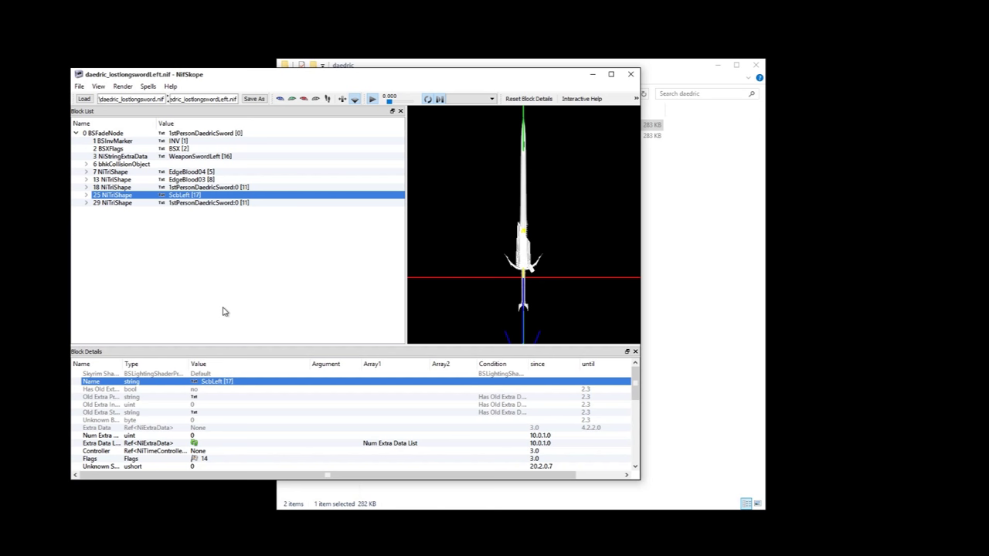
Delete the 1stPersonDaedricSword:0, EdgeBlood04 and EdgeBlood03 shapes, leaving only ScbLeft
{"action": "left_click", "coordinate": [215, 203]}
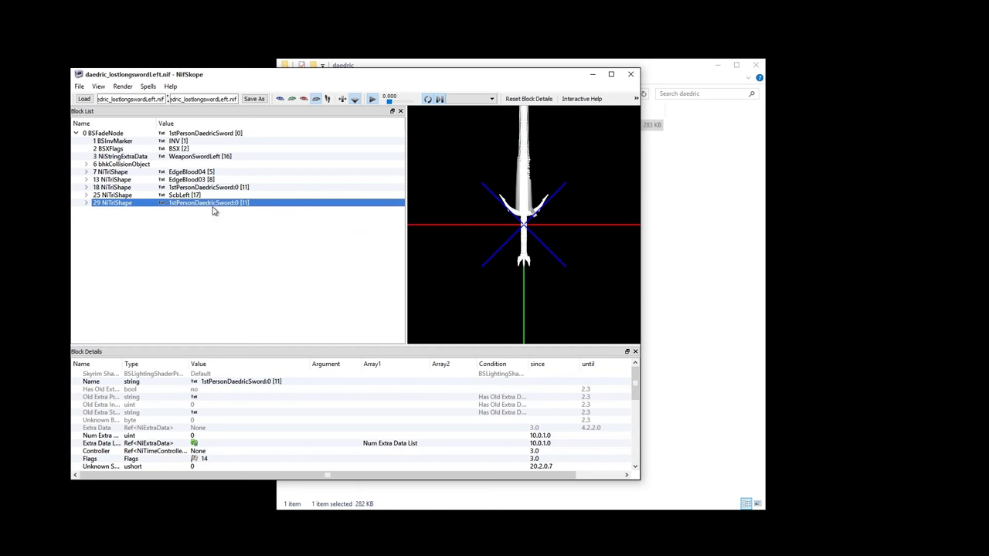
{"action": "key", "text": "Delete"}
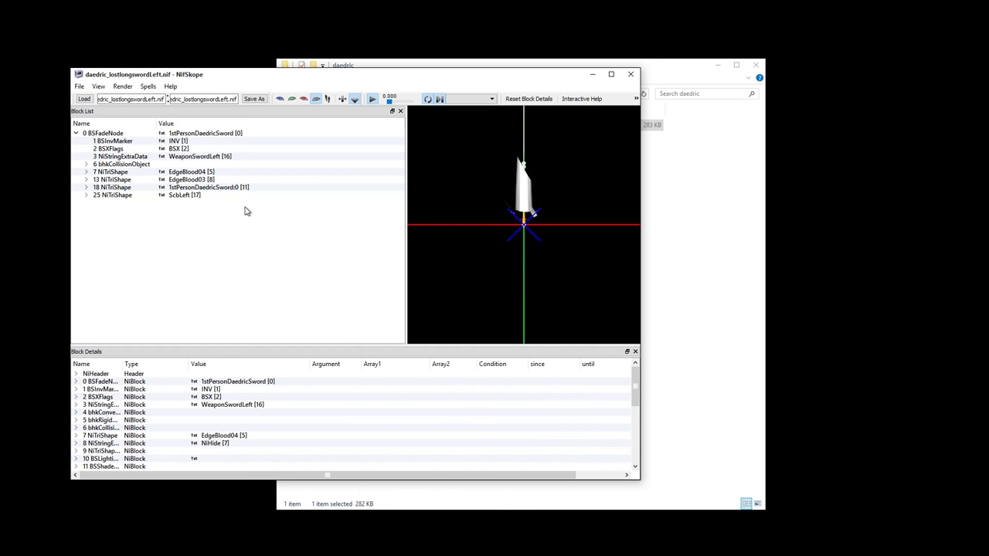
{"action": "key", "text": "Down"}
{"action": "key", "text": "Down"}
{"action": "key", "text": "Down"}
{"action": "key", "text": "Down"}
{"action": "key", "text": "Down"}
{"action": "key", "text": "Down"}
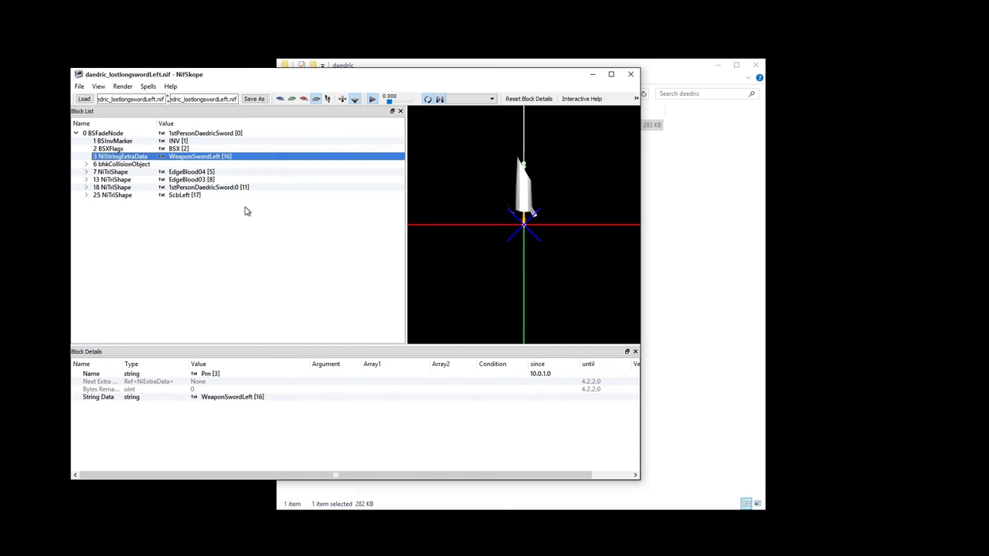
{"action": "key", "text": "Down"}
{"action": "key", "text": "Down"}
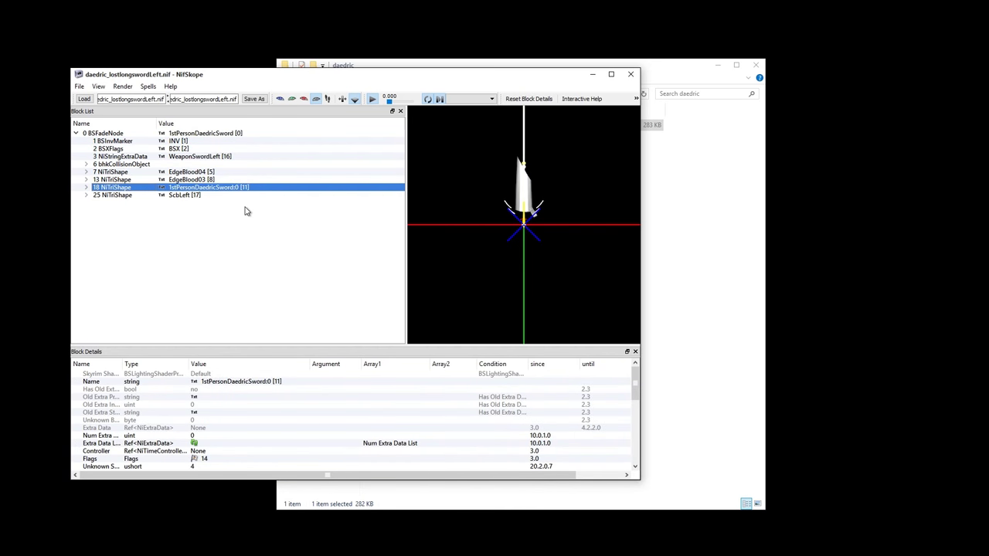
{"action": "key", "text": "Delete"}
{"action": "key", "text": "Down"}
{"action": "key", "text": "Down"}
{"action": "key", "text": "Down"}
{"action": "key", "text": "Down"}
{"action": "key", "text": "Down"}
{"action": "key", "text": "Down"}
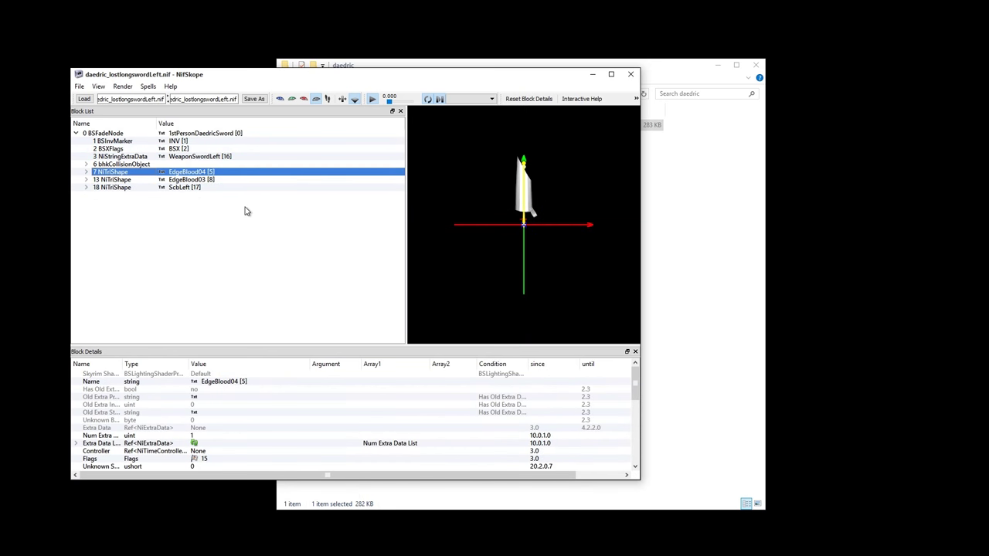
{"action": "key", "text": "Delete"}
{"action": "key", "text": "Down"}
{"action": "key", "text": "Down"}
{"action": "key", "text": "Down"}
{"action": "key", "text": "Down"}
{"action": "key", "text": "Down"}
{"action": "key", "text": "Down"}
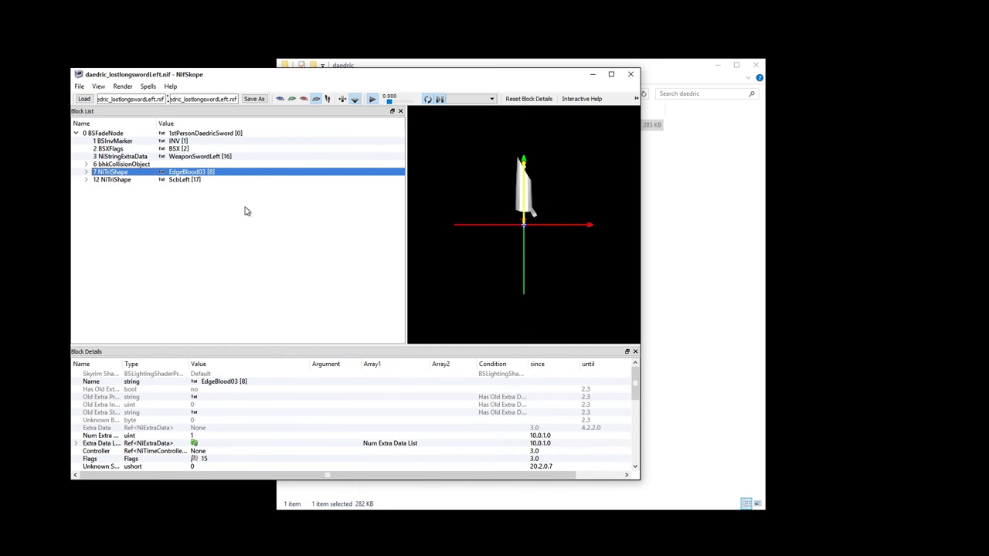
{"action": "key", "text": "Delete"}
{"action": "key", "text": "Down"}
{"action": "key", "text": "Down"}
{"action": "key", "text": "Down"}
{"action": "key", "text": "Down"}
{"action": "key", "text": "Down"}
{"action": "key", "text": "Down"}
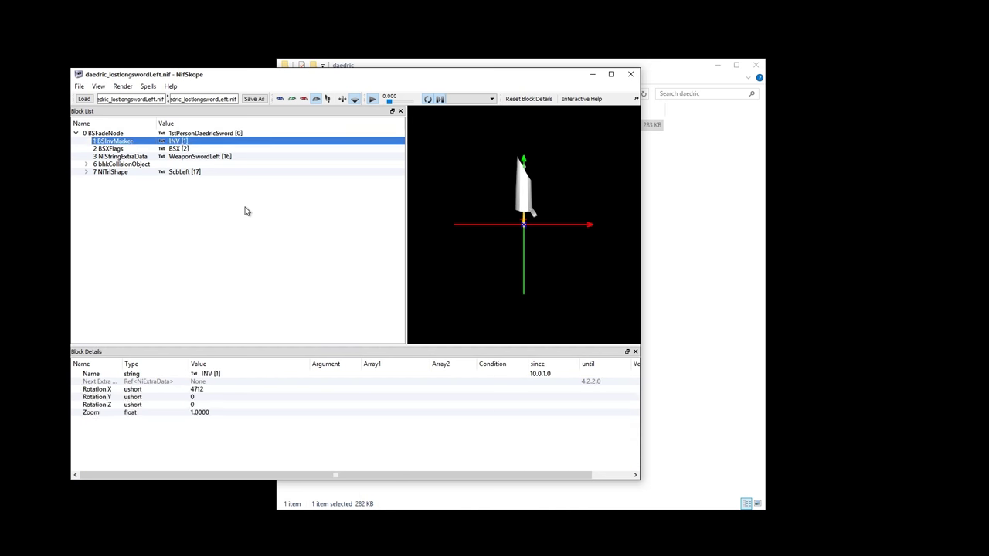
Save the sheath-only mesh as daedric_lostlongswordSheath.nif and close it
{"action": "left_click", "coordinate": [253, 99]}
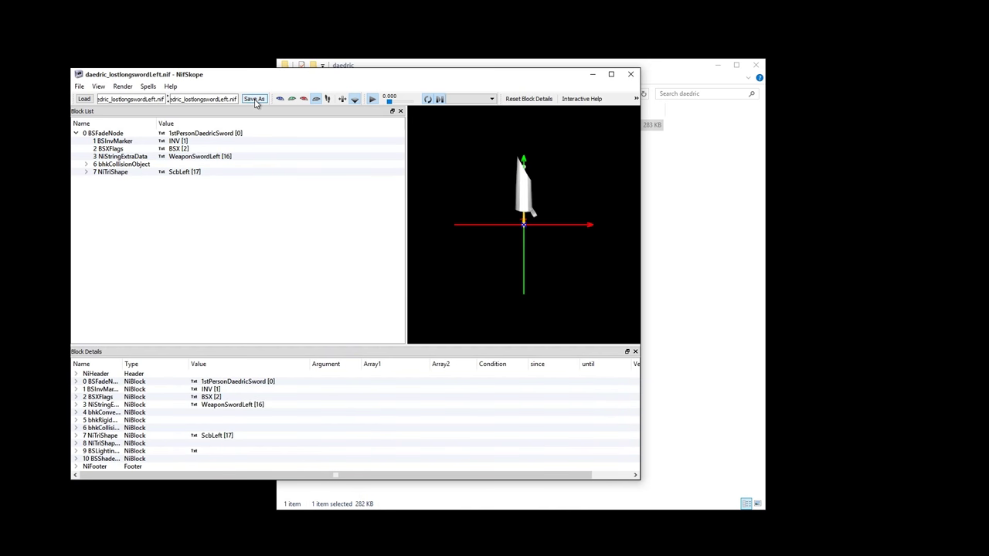
{"action": "left_click", "coordinate": [240, 307]}
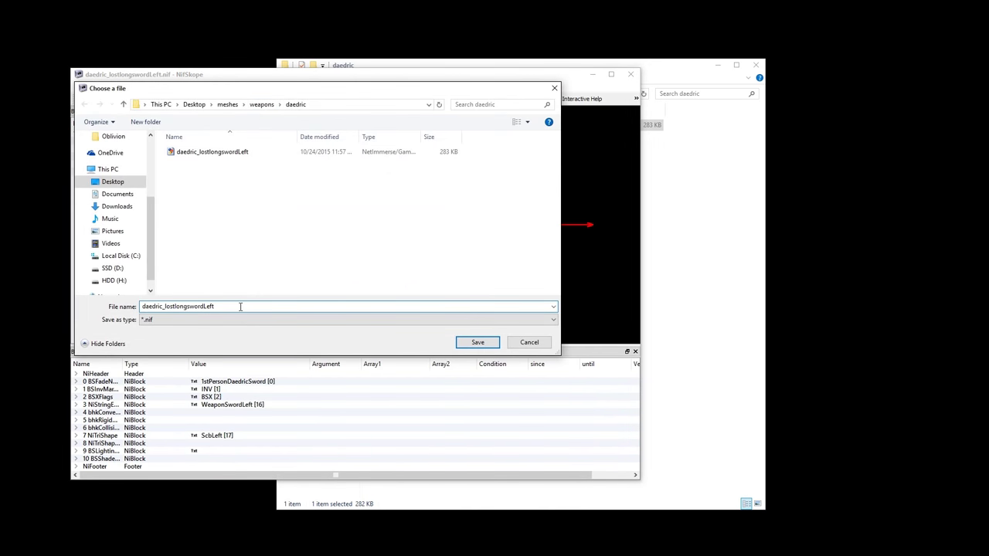
{"action": "key", "text": "BackSpace"}
{"action": "key", "text": "BackSpace"}
{"action": "key", "text": "BackSpace"}
{"action": "key", "text": "BackSpace"}
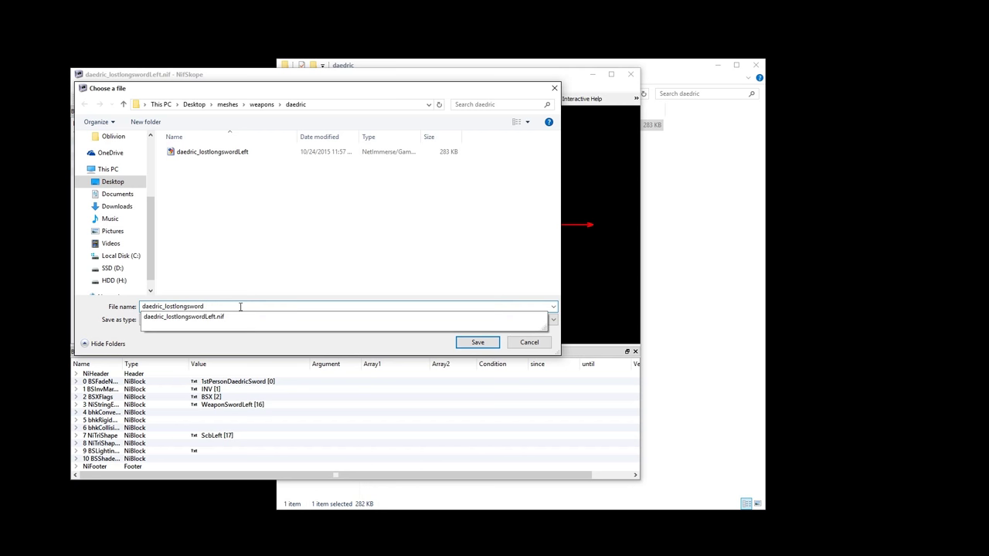
{"action": "type", "text": "Sheath"}
{"action": "key", "text": "Return"}
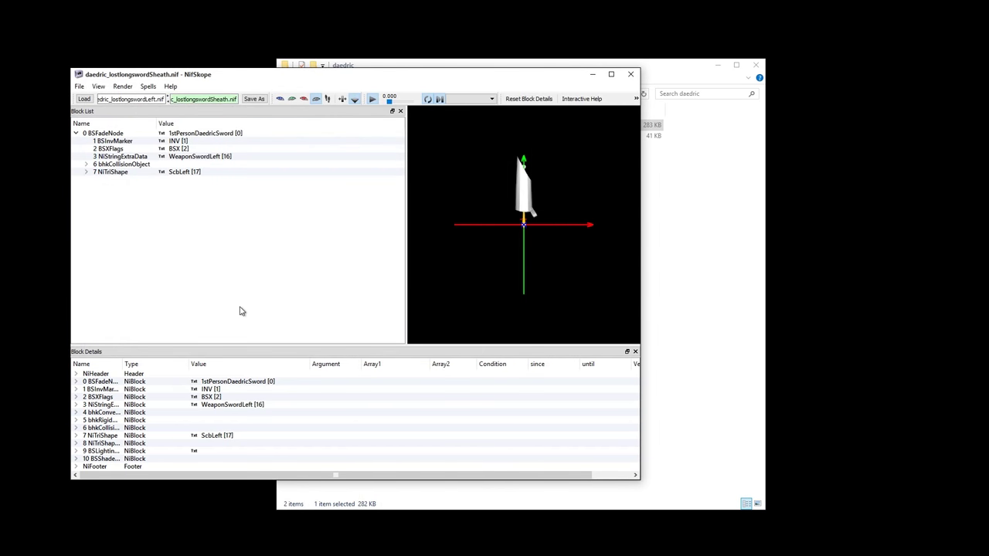
{"action": "left_click", "coordinate": [631, 75]}
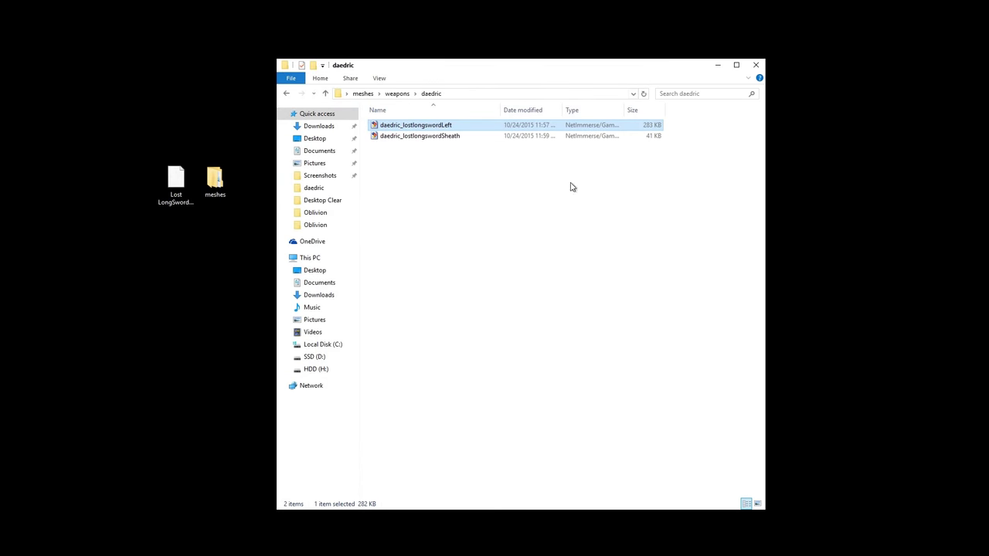
Open weapons\dragon\dragonbone_lostlongsword.nif in NifSkope
{"action": "left_click", "coordinate": [476, 138]}
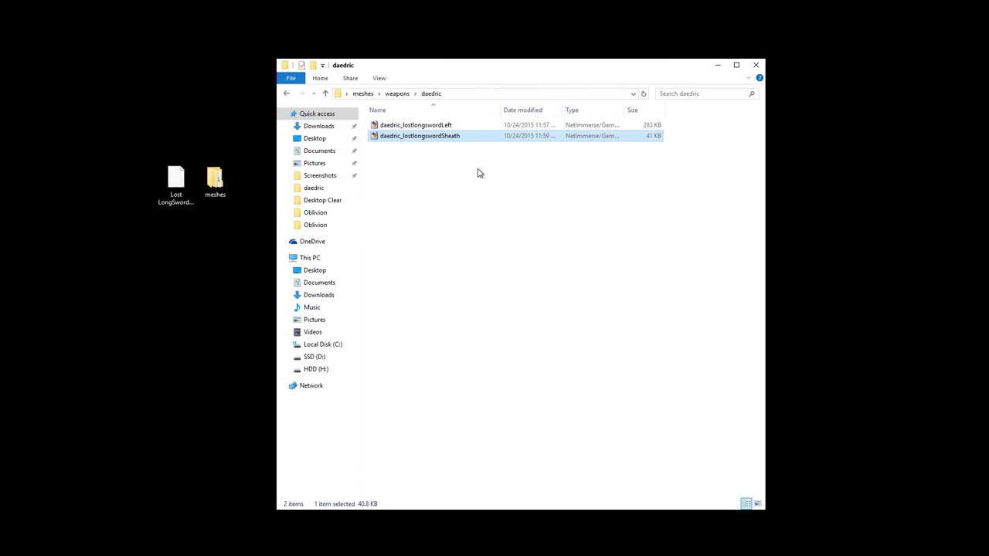
{"action": "left_click", "coordinate": [477, 172]}
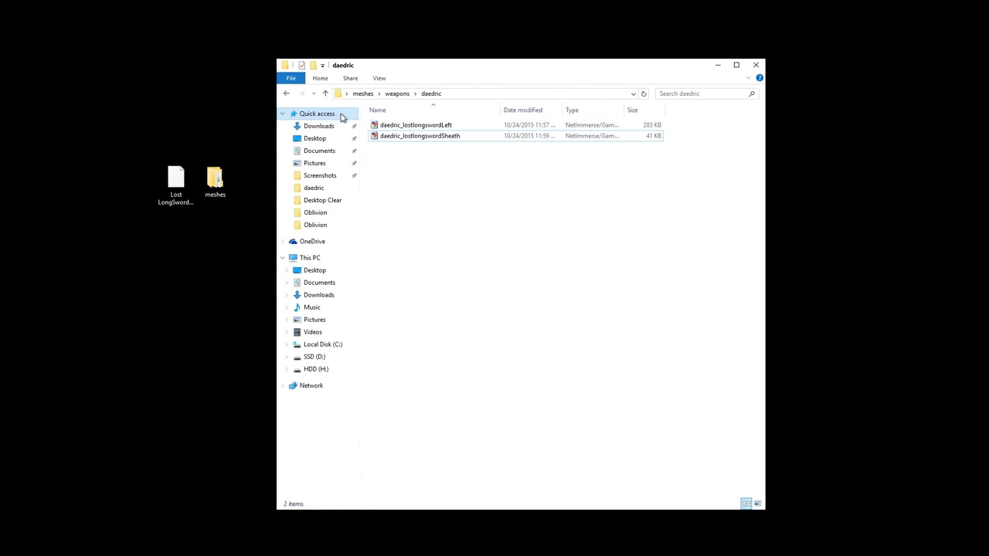
{"action": "left_click", "coordinate": [287, 95]}
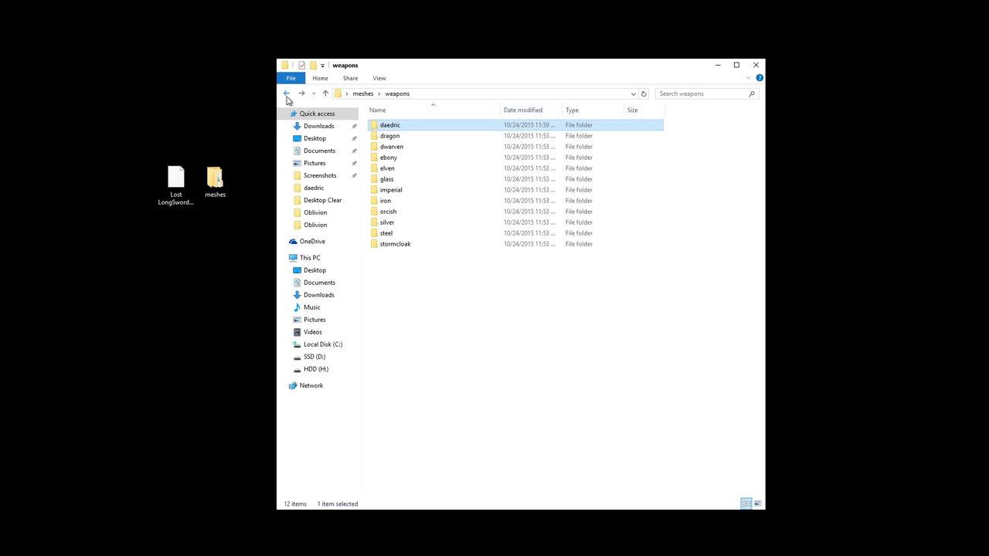
{"action": "double_click", "coordinate": [413, 136]}
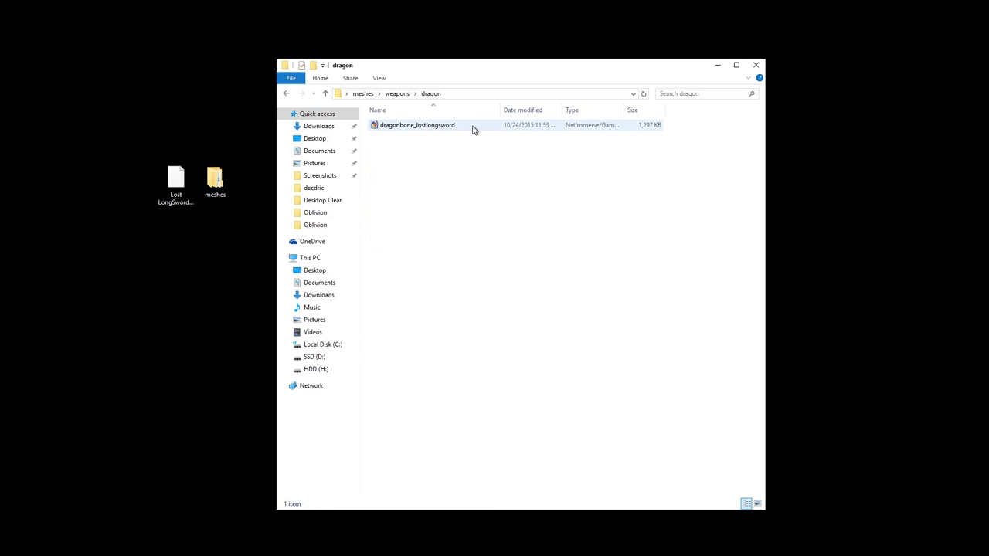
{"action": "double_click", "coordinate": [473, 127]}
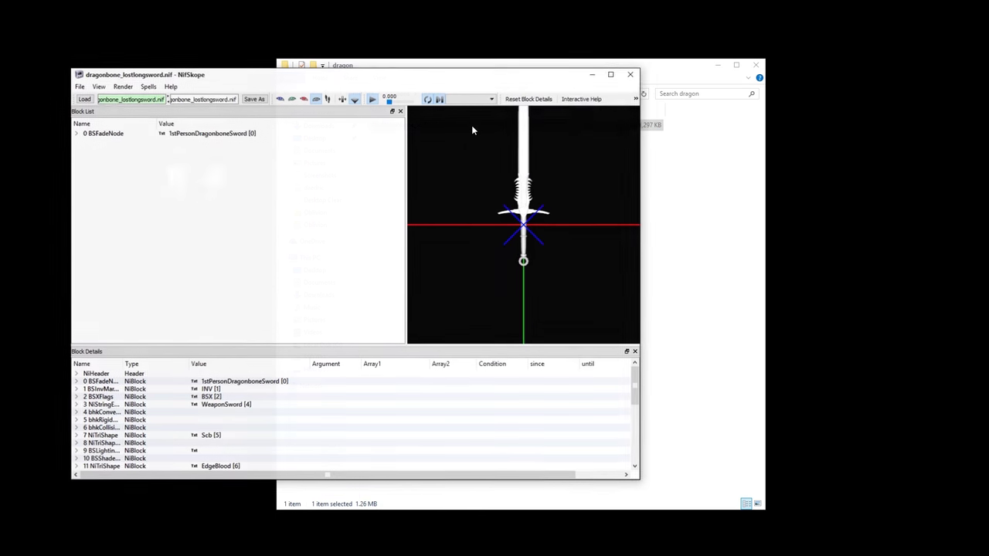
Change the dragonbone NiStringExtraData String Data from WeaponSword to WeaponSwordLeft
{"action": "left_click_drag", "start_coordinate": [469, 159], "coordinate": [477, 294]}
{"action": "scroll", "coordinate": [479, 298], "scroll_direction": "up", "scroll_amount": 5}
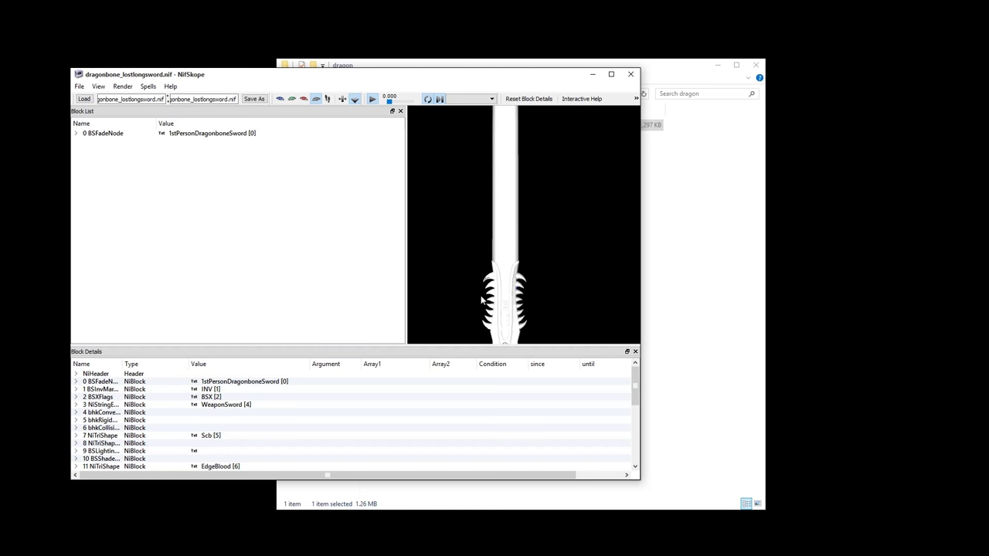
{"action": "middle_click_drag", "start_coordinate": [482, 303], "coordinate": [489, 230]}
{"action": "scroll", "coordinate": [488, 254], "scroll_direction": "down", "scroll_amount": 3}
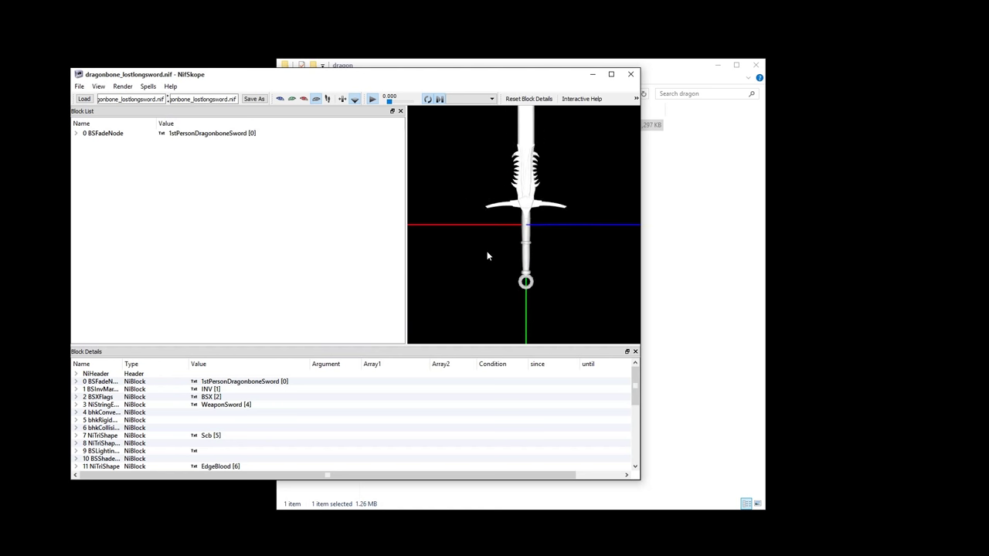
{"action": "mouse_move", "coordinate": [487, 255]}
{"action": "left_mouse_down"}
{"action": "mouse_move", "coordinate": [494, 201]}
{"action": "mouse_move", "coordinate": [482, 245]}
{"action": "left_mouse_up"}
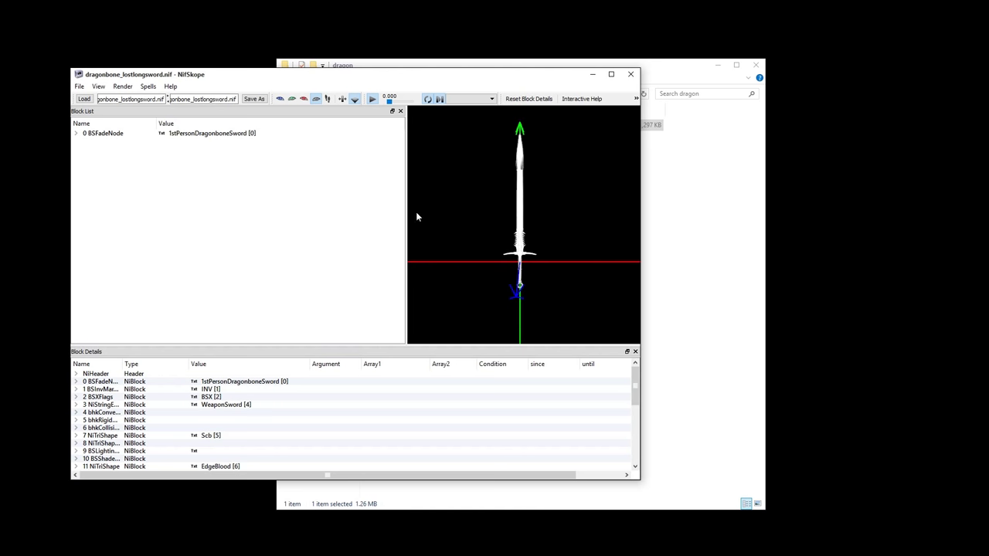
{"action": "left_click", "coordinate": [76, 133]}
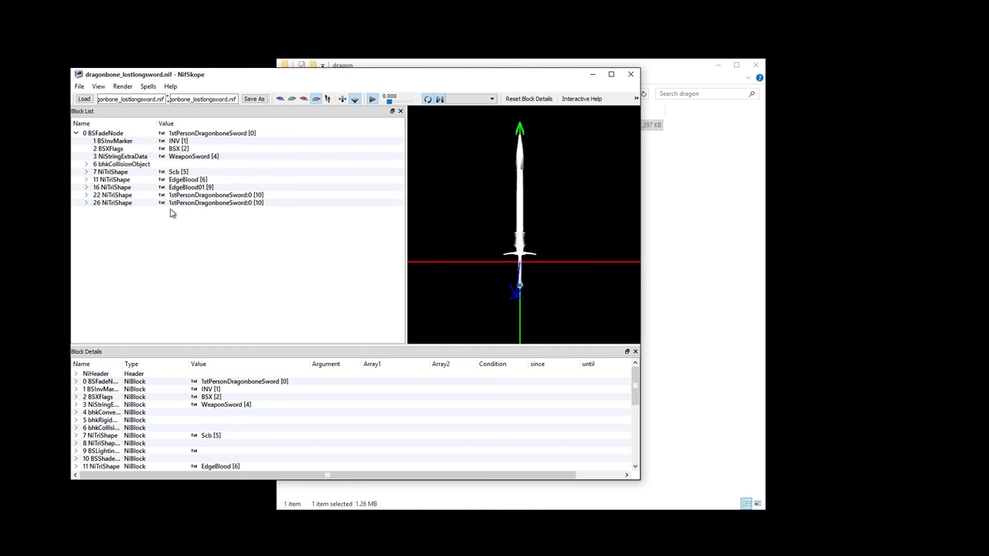
{"action": "left_click", "coordinate": [205, 156]}
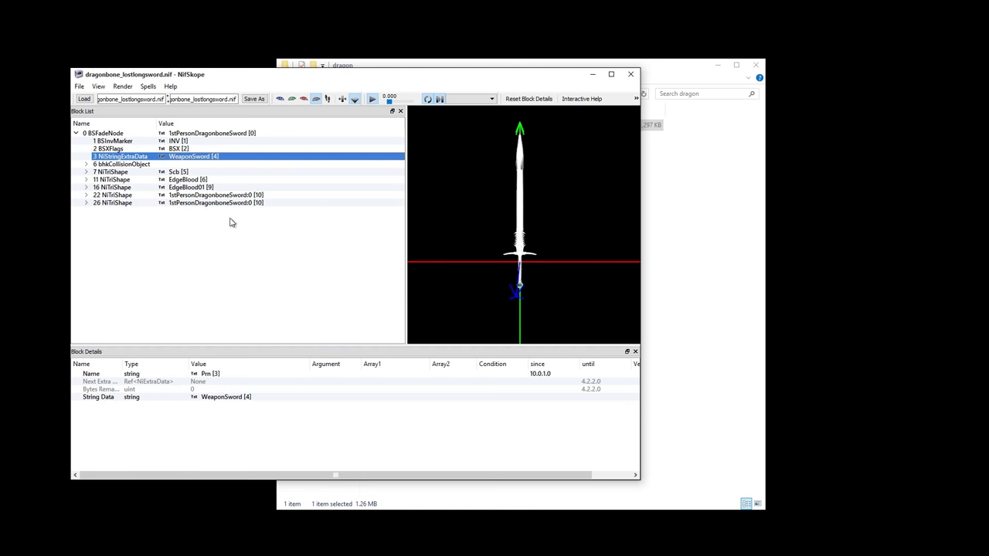
{"action": "left_click", "coordinate": [194, 398]}
{"action": "type", "text": "L"}
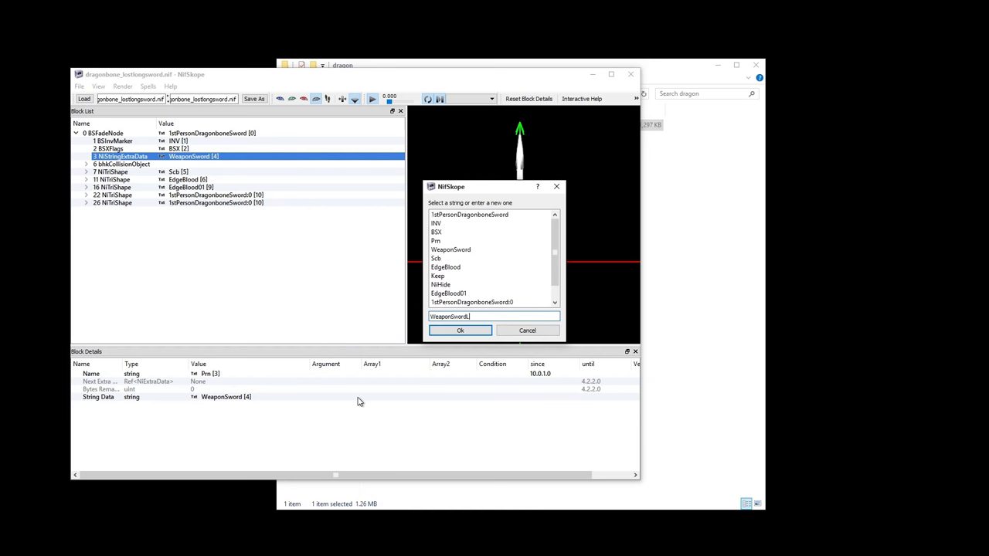
{"action": "type", "text": "eft"}
{"action": "key", "text": "Return"}
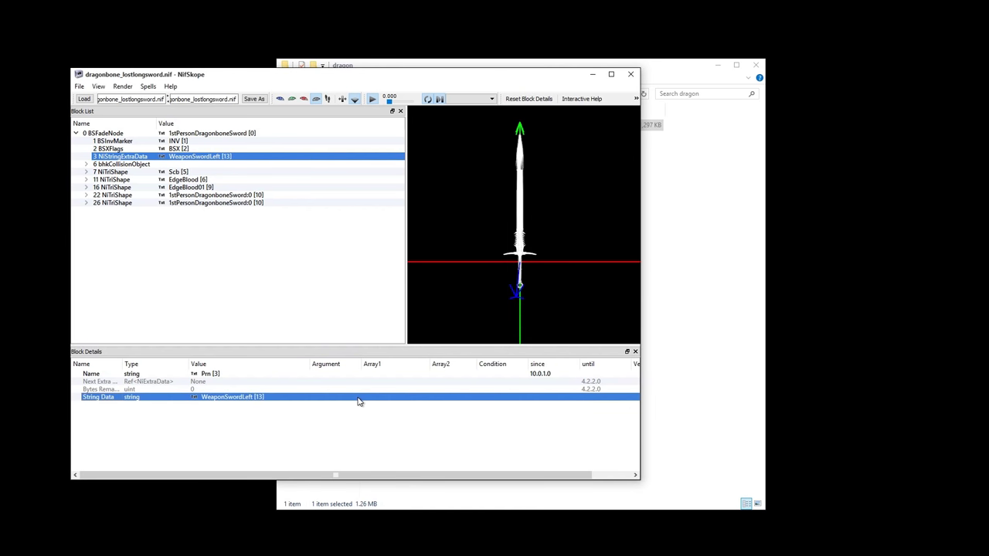
Rename the block 7 scabbard shape from Scb to ScbLeft
{"action": "left_click", "coordinate": [185, 172]}
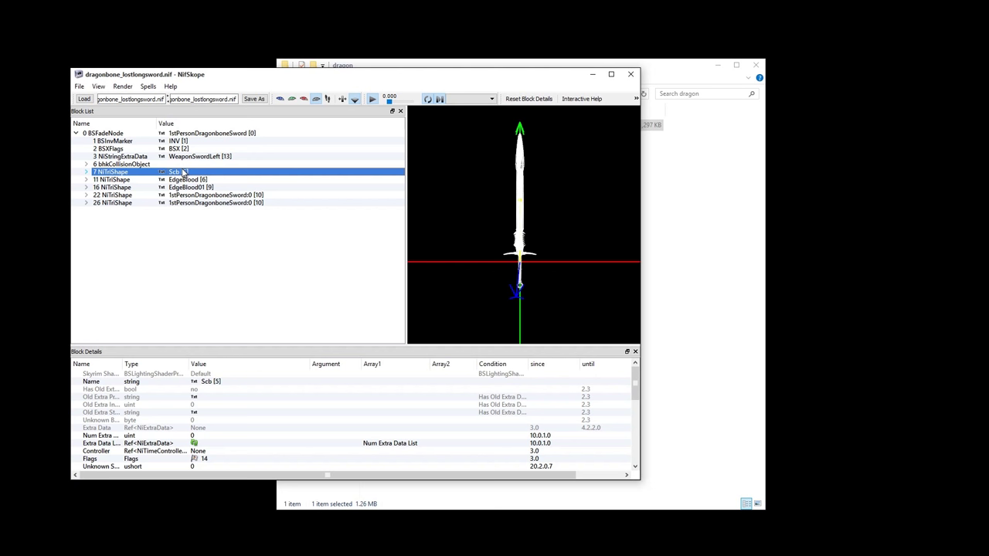
{"action": "double_click", "coordinate": [196, 383]}
{"action": "type", "text": "Left"}
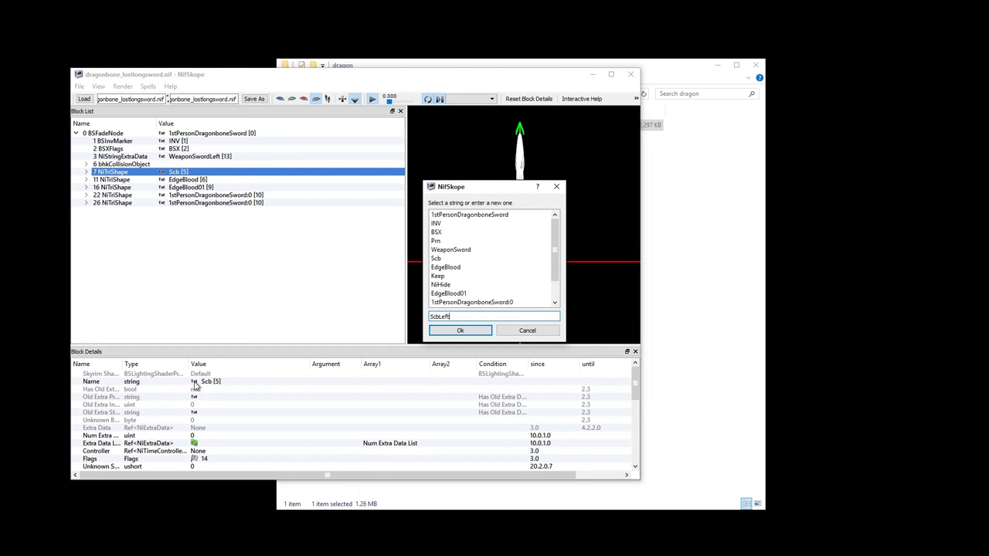
{"action": "key", "text": "Return"}
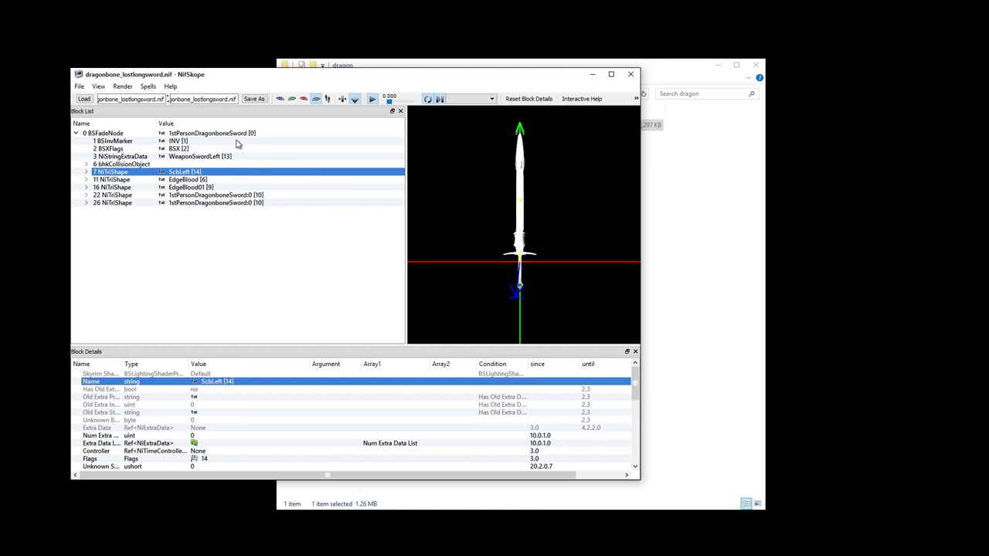
{"action": "left_click", "coordinate": [254, 99]}
Save the edited mesh as dragonbone_lostlongswordLeft.nif
{"action": "left_click", "coordinate": [245, 306]}
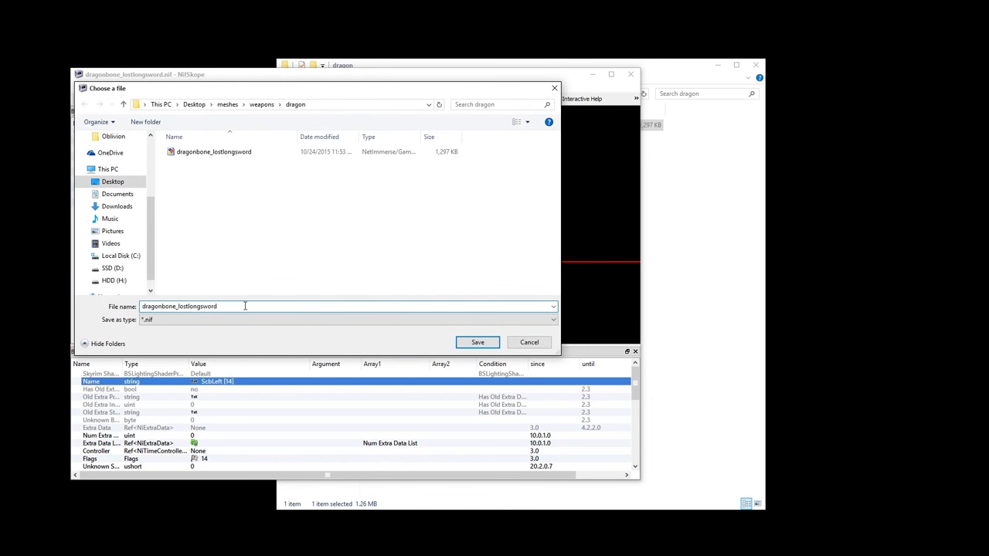
{"action": "type", "text": "Left"}
{"action": "key", "text": "Return"}
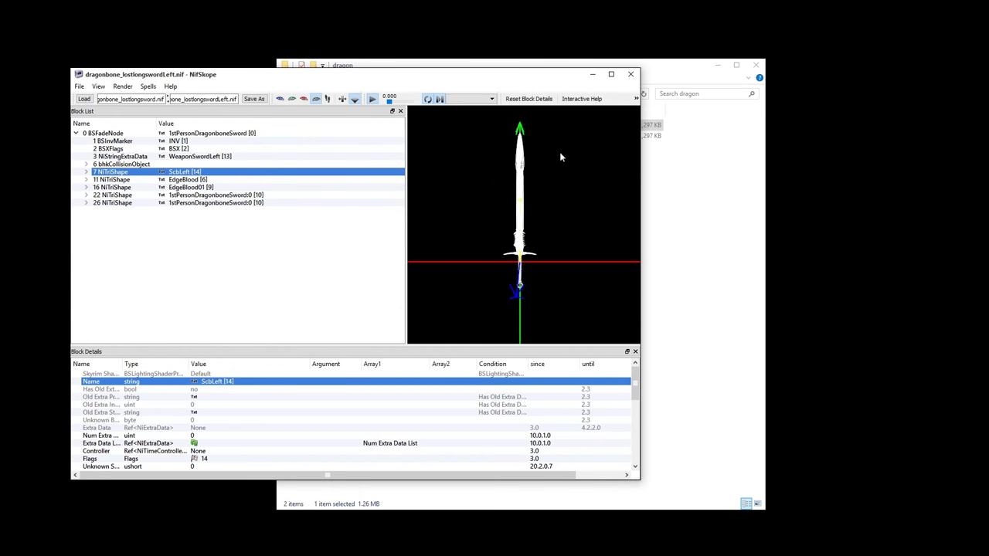
Delete the blade, EdgeBlood and EdgeBlood01 shapes, leaving only the ScbLeft scabbard
{"action": "left_click", "coordinate": [199, 203]}
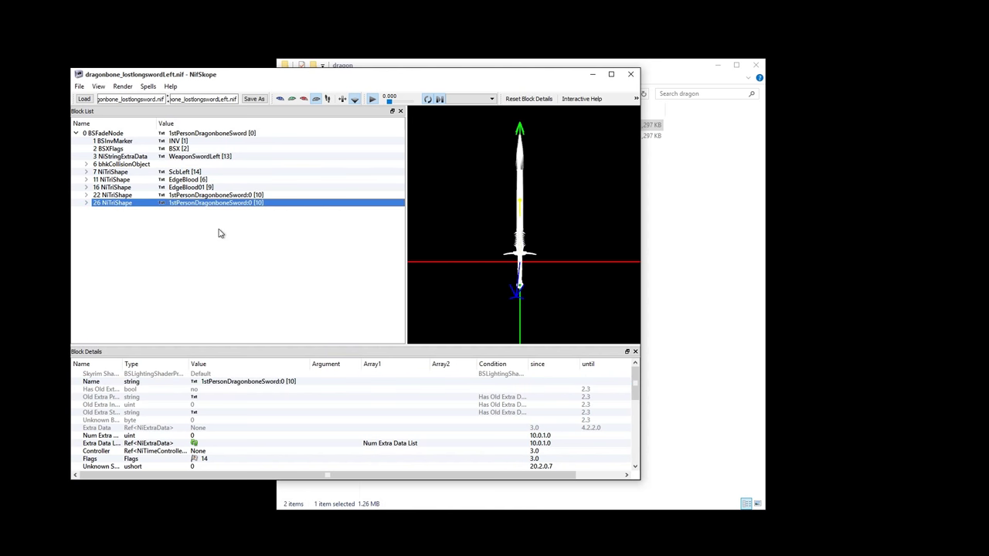
{"action": "key", "text": "Delete"}
{"action": "key", "text": "Down"}
{"action": "key", "text": "Down"}
{"action": "key", "text": "Down"}
{"action": "key", "text": "Down"}
{"action": "key", "text": "Down"}
{"action": "key", "text": "Down"}
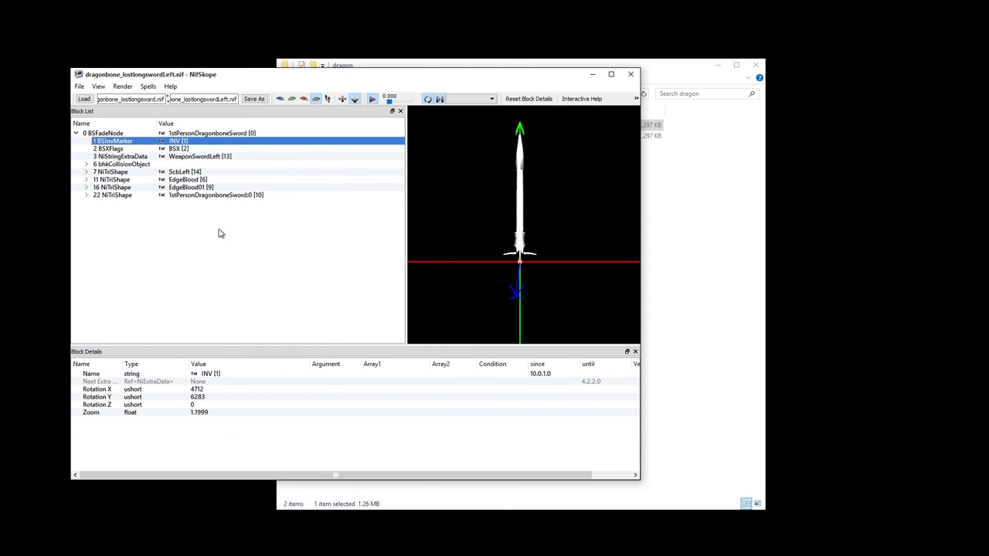
{"action": "key", "text": "Delete"}
{"action": "key", "text": "Down"}
{"action": "key", "text": "Down"}
{"action": "key", "text": "Down"}
{"action": "key", "text": "Down"}
{"action": "key", "text": "Down"}
{"action": "key", "text": "Down"}
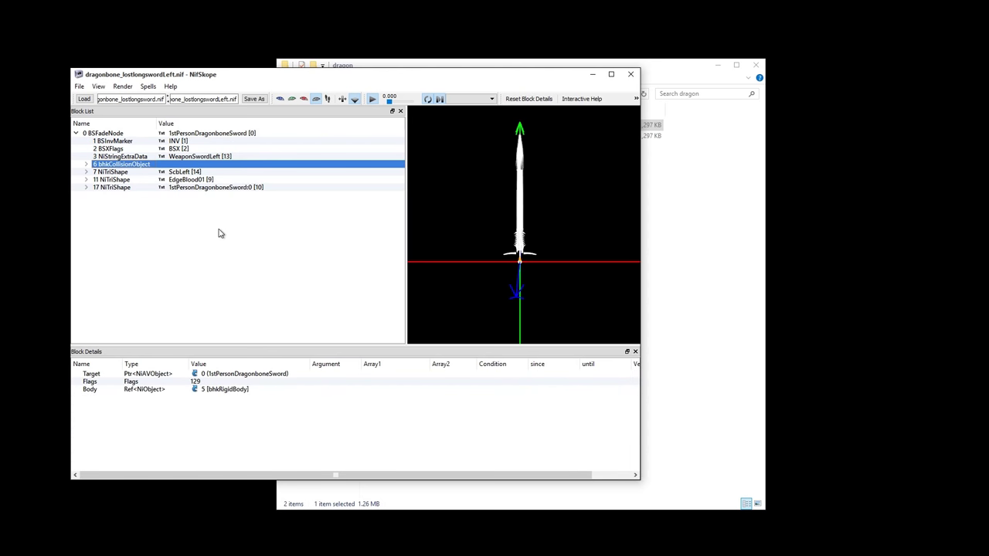
{"action": "key", "text": "Delete"}
{"action": "key", "text": "Down"}
{"action": "key", "text": "Down"}
{"action": "key", "text": "Down"}
{"action": "key", "text": "Down"}
{"action": "key", "text": "Down"}
{"action": "key", "text": "Down"}
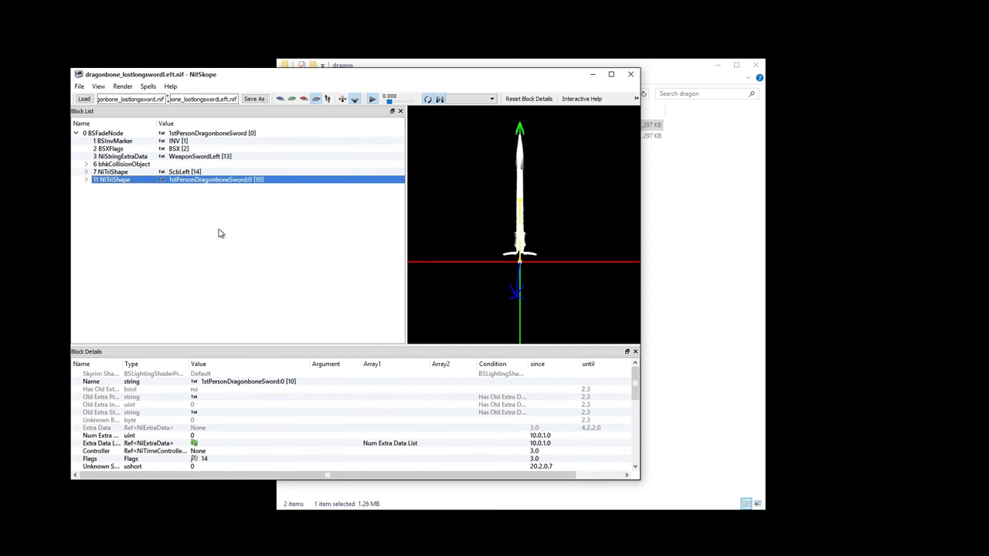
{"action": "key", "text": "Delete"}
{"action": "middle_click_drag", "start_coordinate": [492, 202], "coordinate": [492, 236]}
Save the scabbard-only mesh as dragonbone_lostlongswordSheath.nif and close NifSkope
{"action": "left_click", "coordinate": [254, 100]}
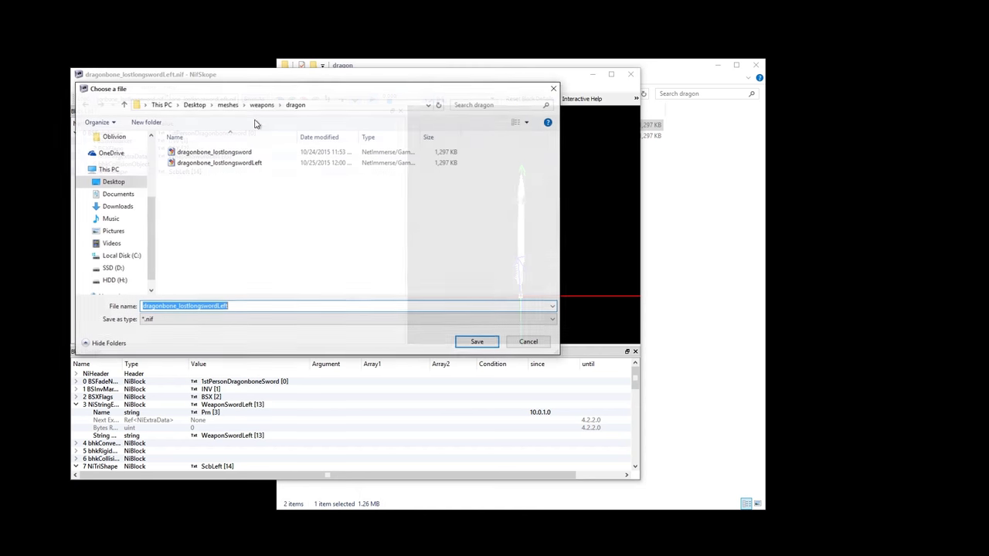
{"action": "left_click", "coordinate": [254, 303]}
{"action": "key", "text": "BackSpace"}
{"action": "key", "text": "BackSpace"}
{"action": "key", "text": "BackSpace"}
{"action": "key", "text": "BackSpace"}
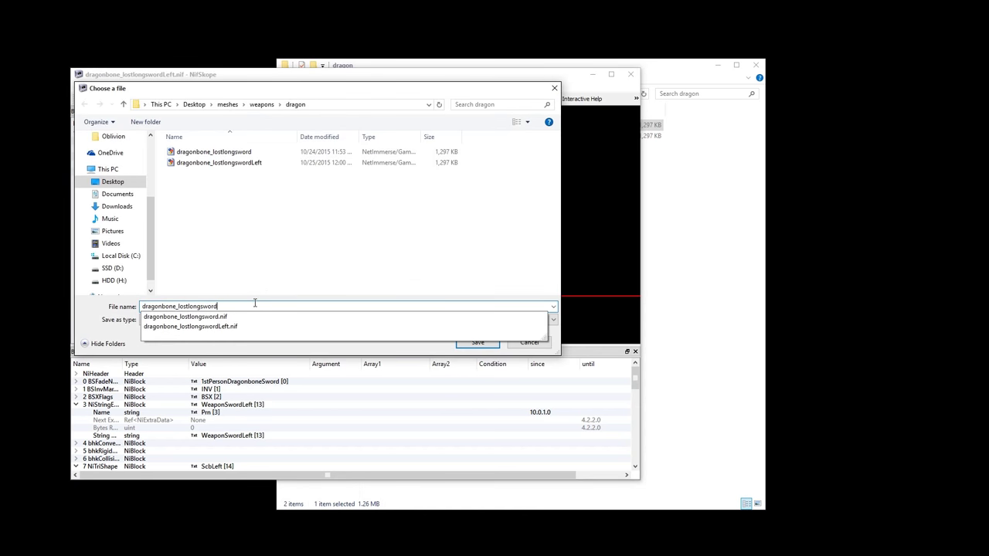
{"action": "type", "text": "Sheath"}
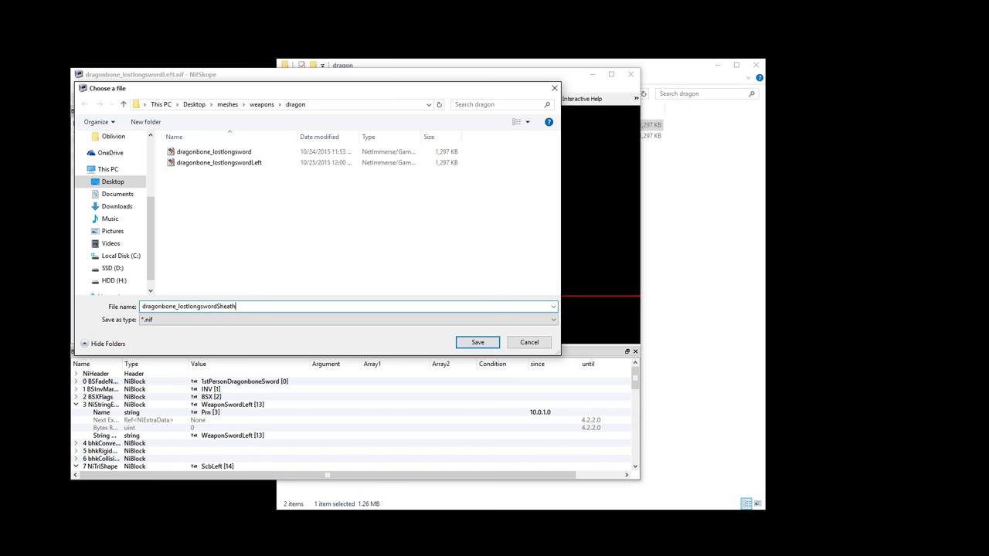
{"action": "key", "text": "Return"}
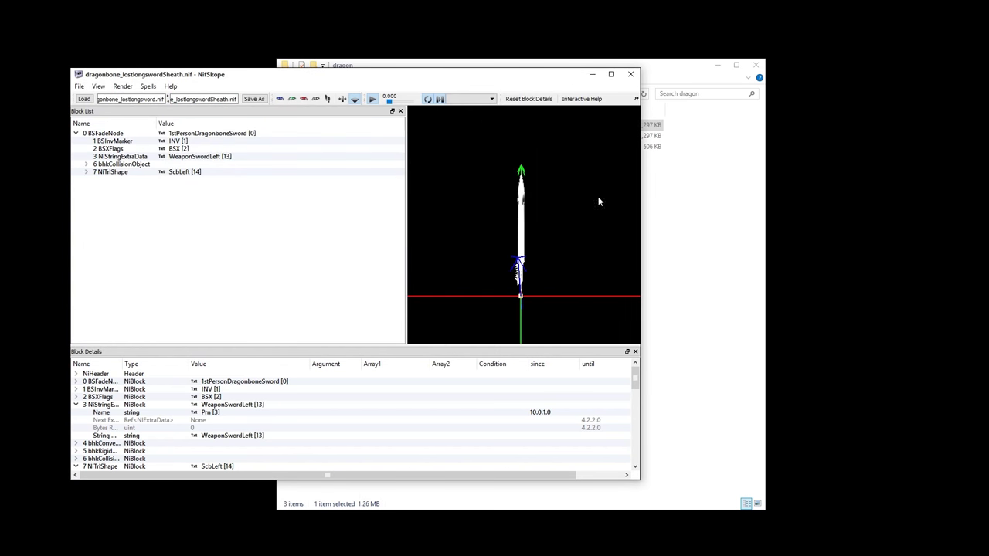
{"action": "left_click", "coordinate": [628, 73]}
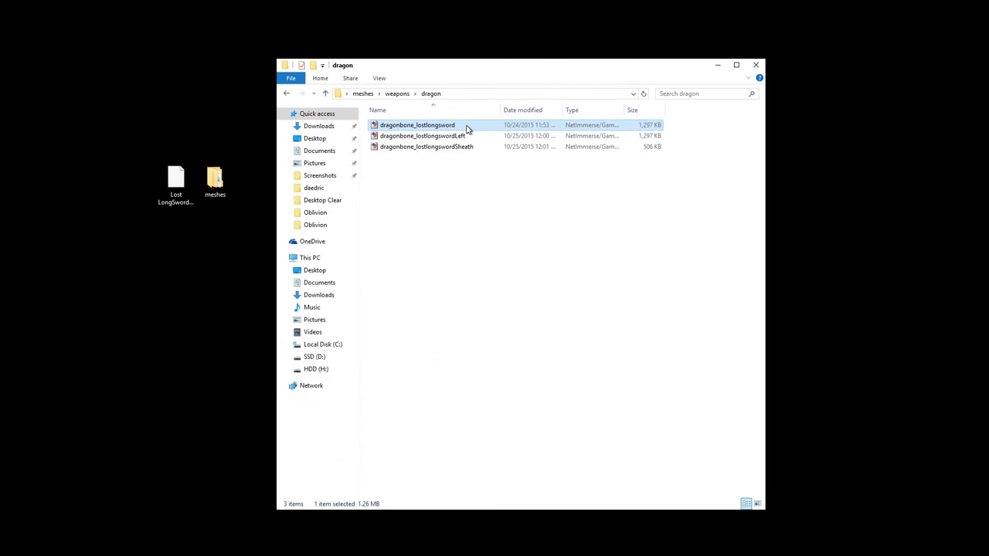
Delete dragonbone_lostlongsword.nif, then open orcish_lostlongsword.nif from the orcish weapons folder in NifSkope
{"action": "left_click", "coordinate": [466, 129]}
{"action": "key", "text": "Delete"}
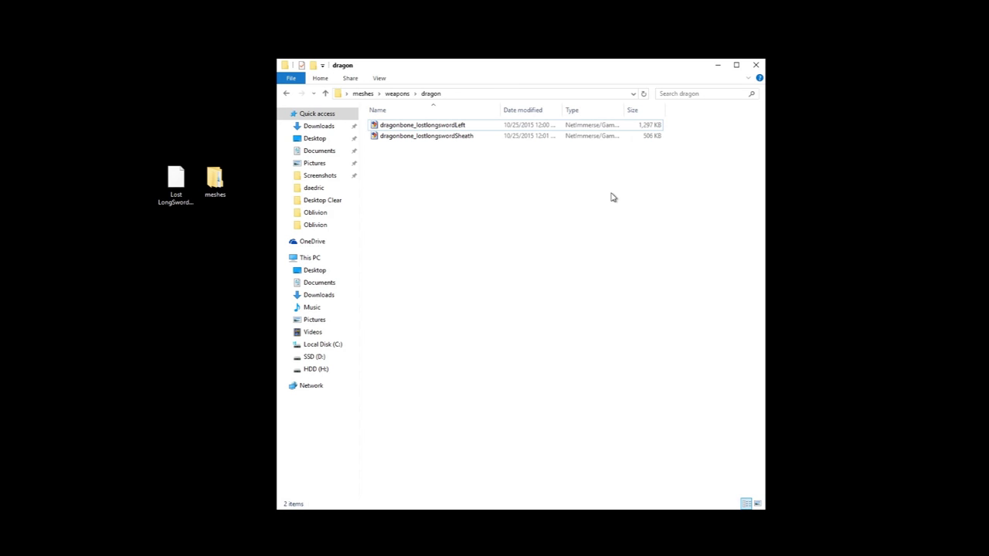
{"action": "key", "text": "alt+Left"}
{"action": "left_click", "coordinate": [415, 213]}
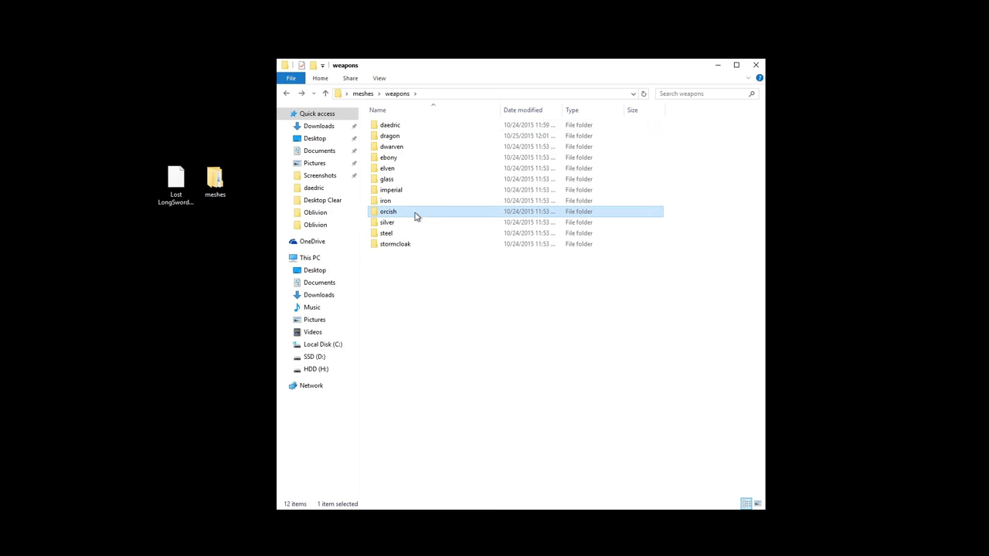
{"action": "double_click", "coordinate": [466, 216]}
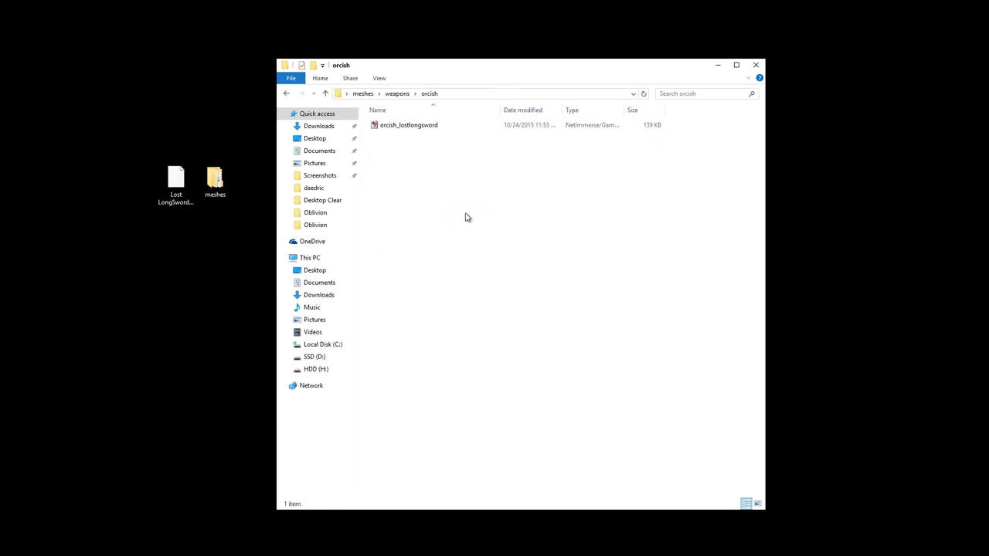
{"action": "double_click", "coordinate": [458, 126]}
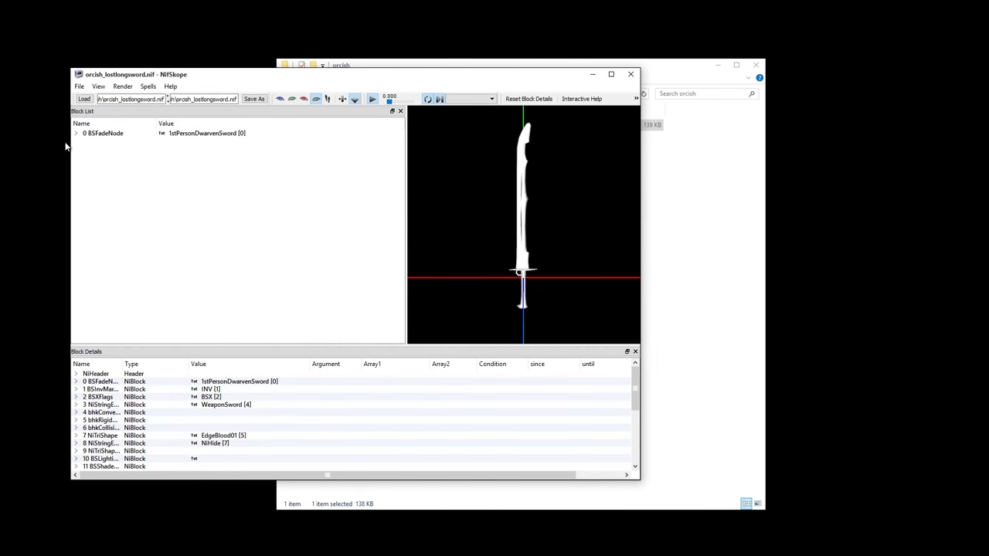
Change the NiStringExtraData string from WeaponSword to WeaponSwordLeft
{"action": "left_click", "coordinate": [78, 134]}
{"action": "left_click", "coordinate": [186, 157]}
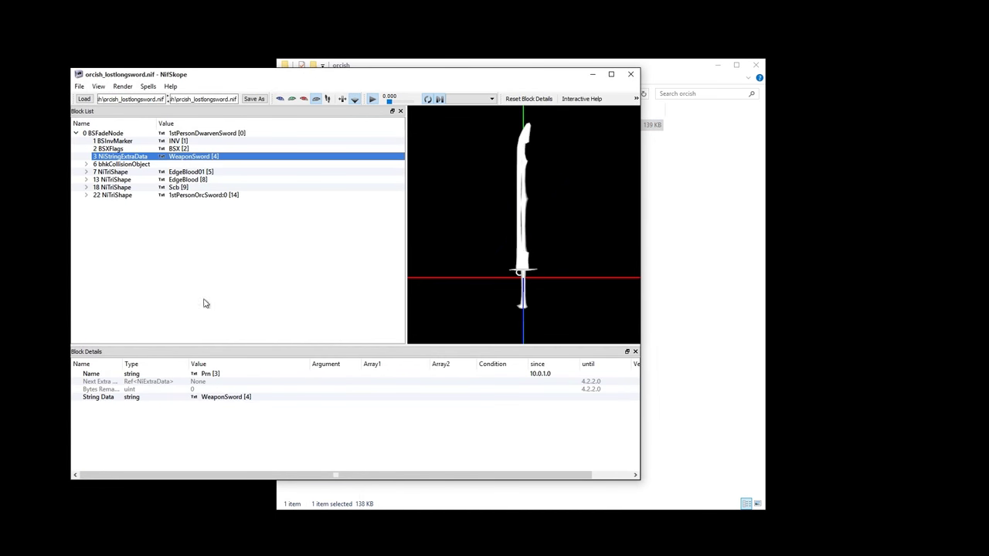
{"action": "double_click", "coordinate": [196, 399]}
{"action": "type", "text": "Left"}
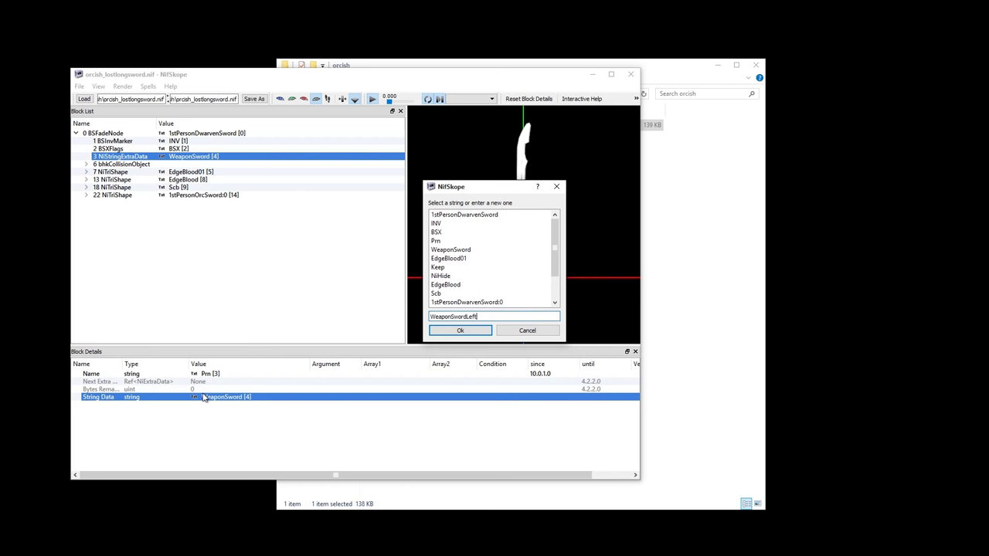
{"action": "key", "text": "Return"}
Rename the Scb scabbard NiTriShape to ScbLeft
{"action": "left_click", "coordinate": [171, 189]}
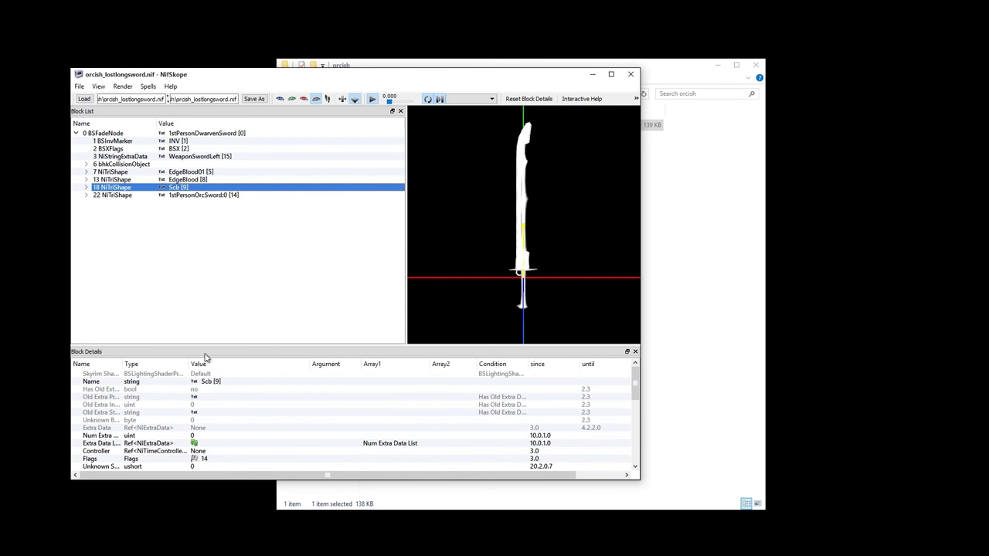
{"action": "double_click", "coordinate": [196, 383]}
{"action": "type", "text": "Left"}
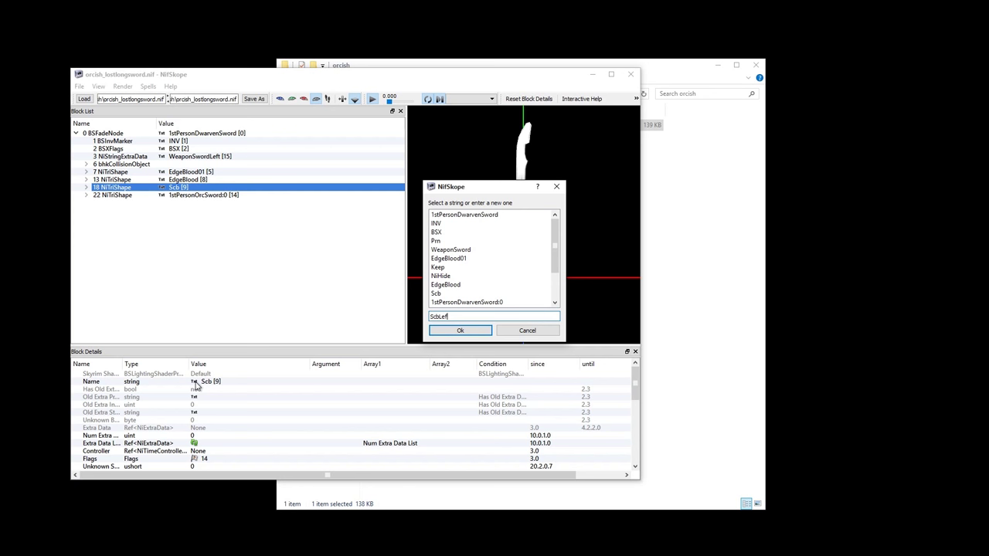
{"action": "key", "text": "Return"}
{"action": "left_click", "coordinate": [484, 190]}
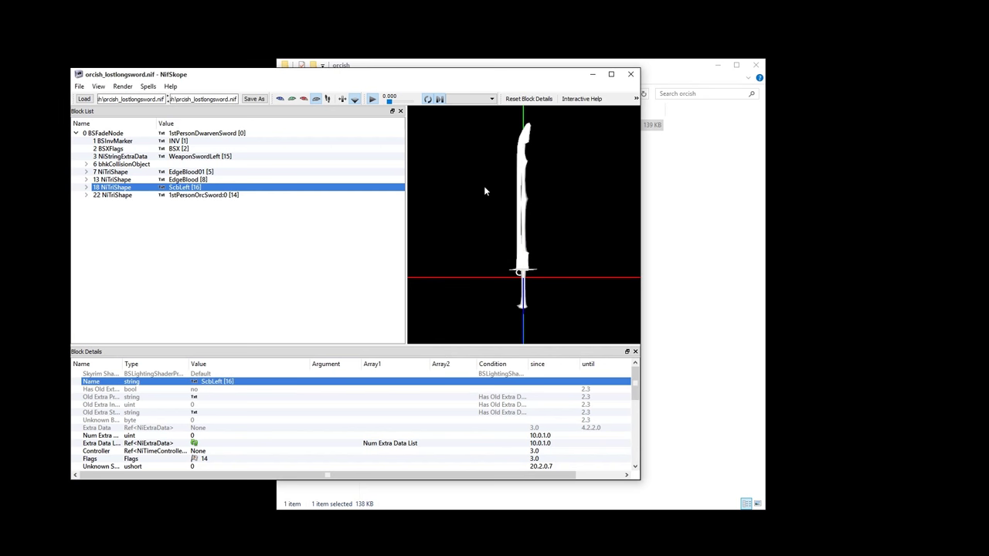
Set the 1stPersonOrcSword:0 blade shape's rotation pitch to 180 degrees
{"action": "left_click", "coordinate": [199, 197]}
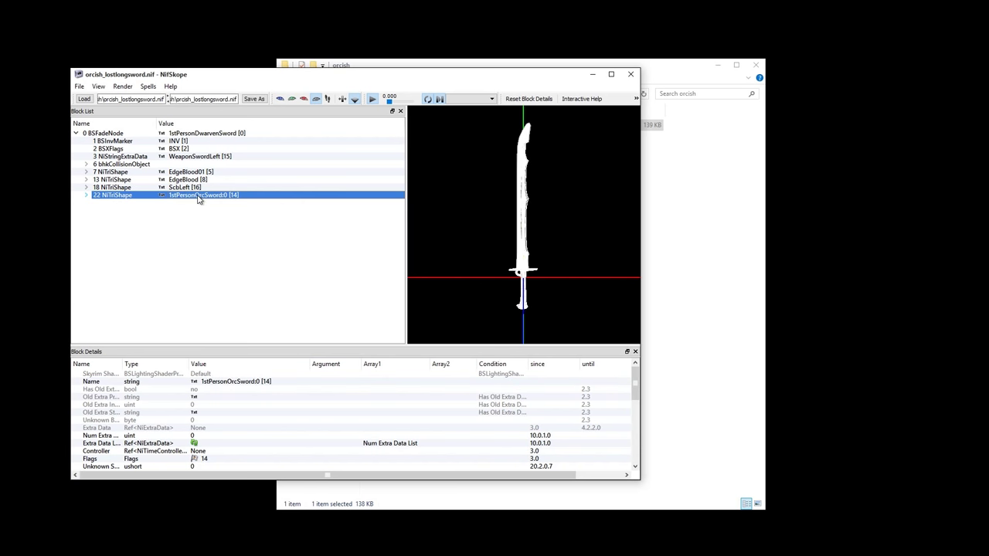
{"action": "scroll", "coordinate": [240, 420], "scroll_direction": "down", "scroll_amount": 3}
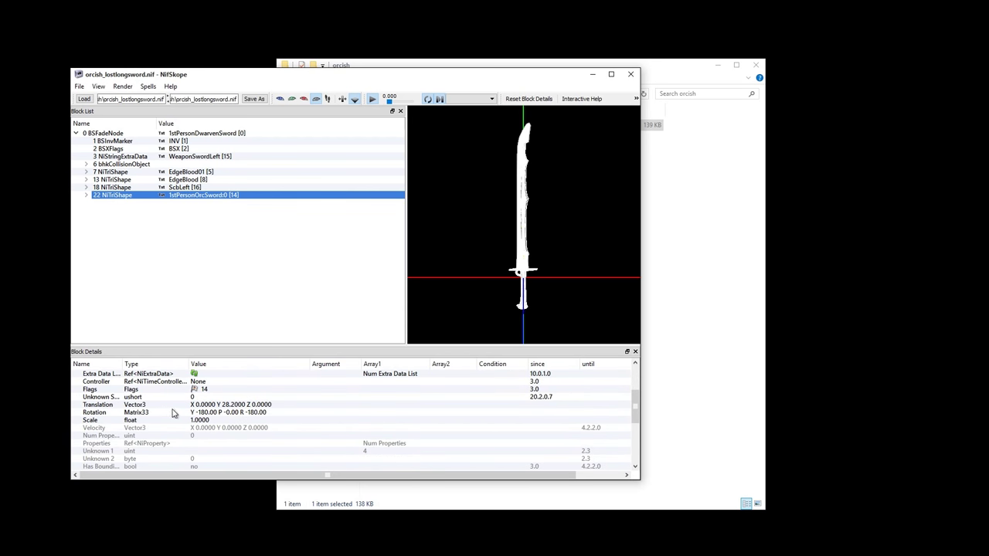
{"action": "left_click", "coordinate": [232, 413]}
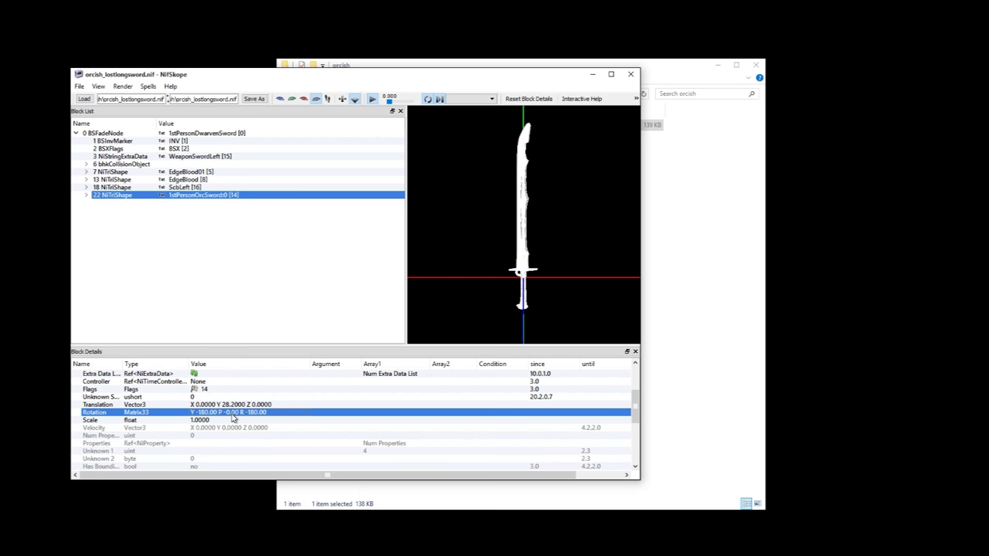
{"action": "double_click", "coordinate": [232, 413]}
{"action": "left_click", "coordinate": [252, 415]}
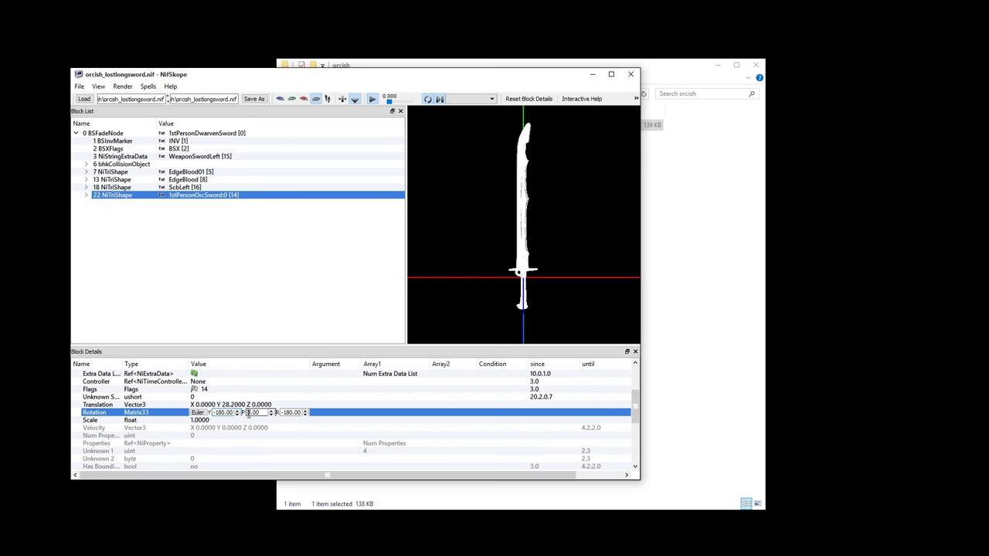
{"action": "mouse_move", "coordinate": [297, 422]}
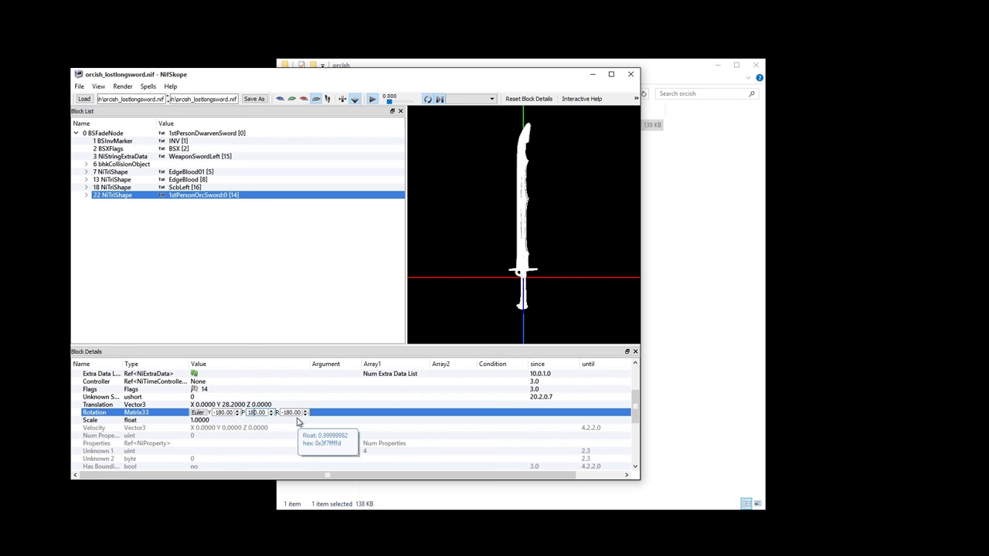
{"action": "type", "text": "18"}
{"action": "key", "text": "Return"}
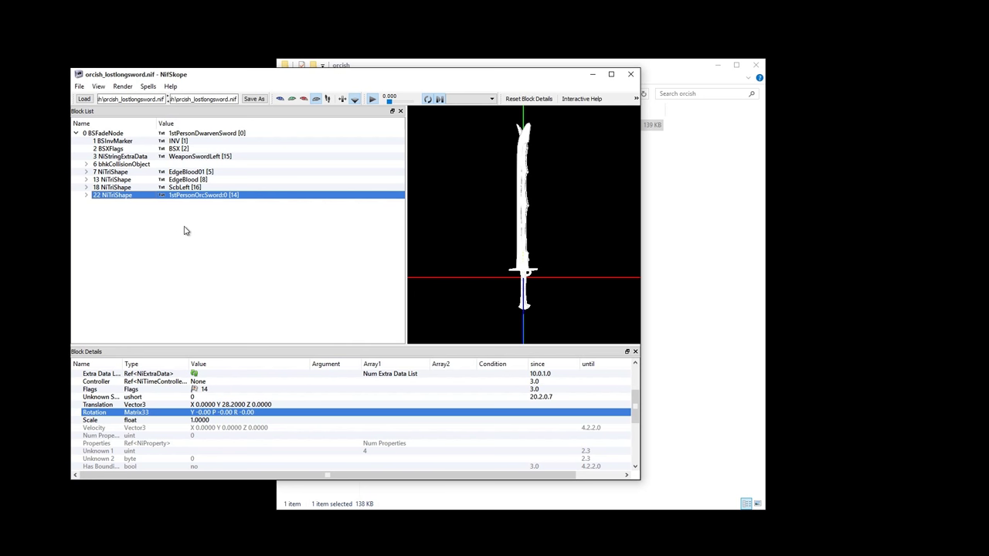
Flip the ScbLeft scabbard shape's rotation pitch by 180 degrees as well
{"action": "left_click", "coordinate": [187, 190]}
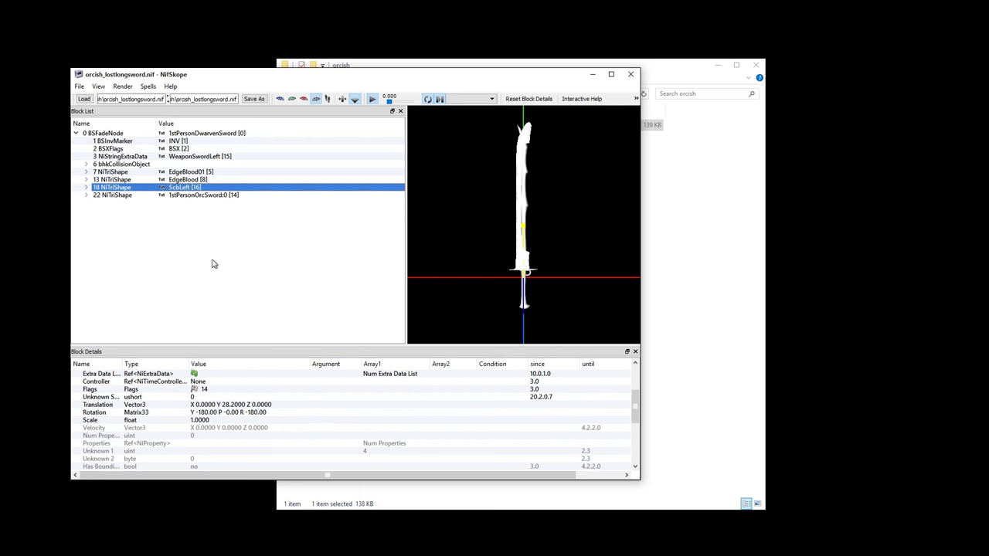
{"action": "double_click", "coordinate": [232, 412]}
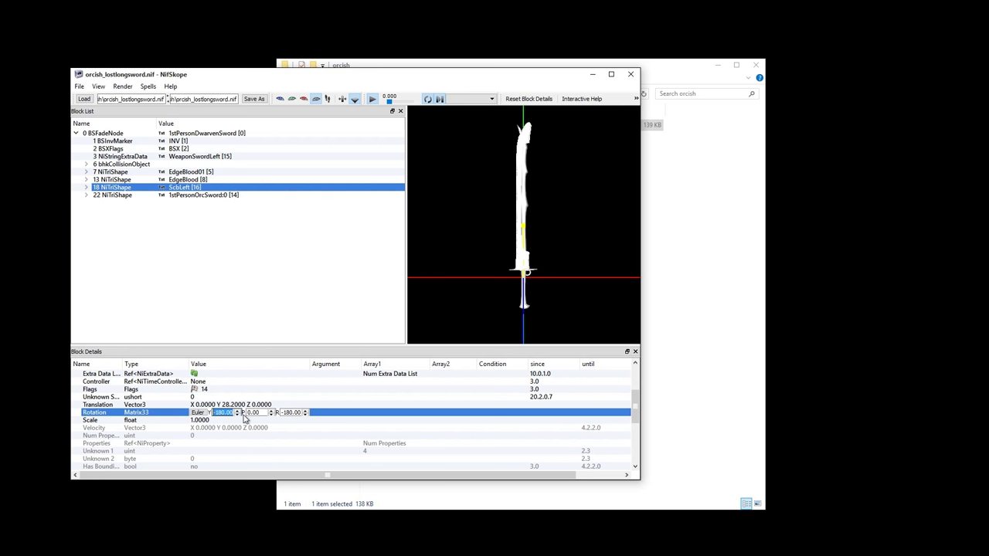
{"action": "left_click", "coordinate": [249, 412]}
{"action": "key", "text": "Return"}
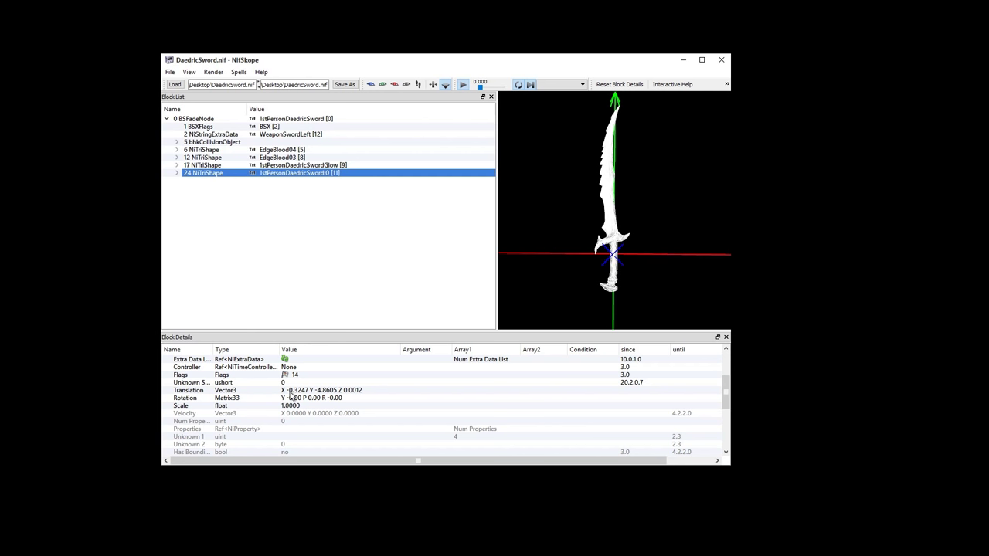
Set the Daedric blade shape's rotation pitch to 180 degrees
{"action": "left_click", "coordinate": [286, 391]}
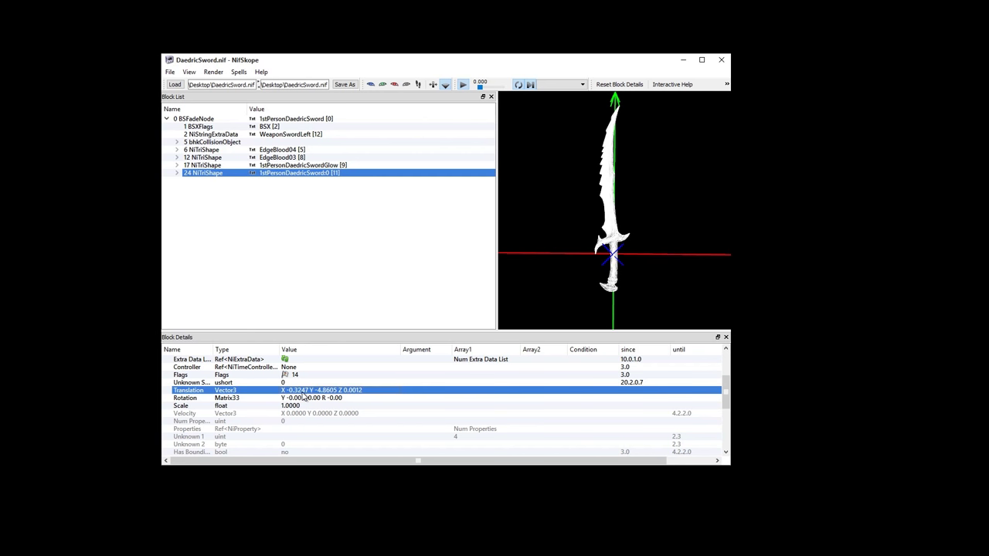
{"action": "mouse_move", "coordinate": [303, 392]}
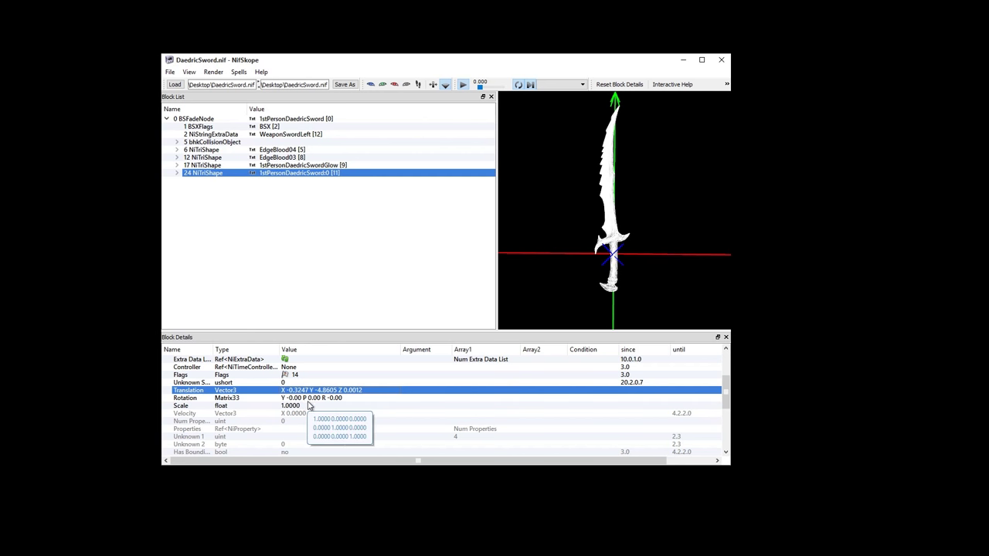
{"action": "double_click", "coordinate": [312, 403]}
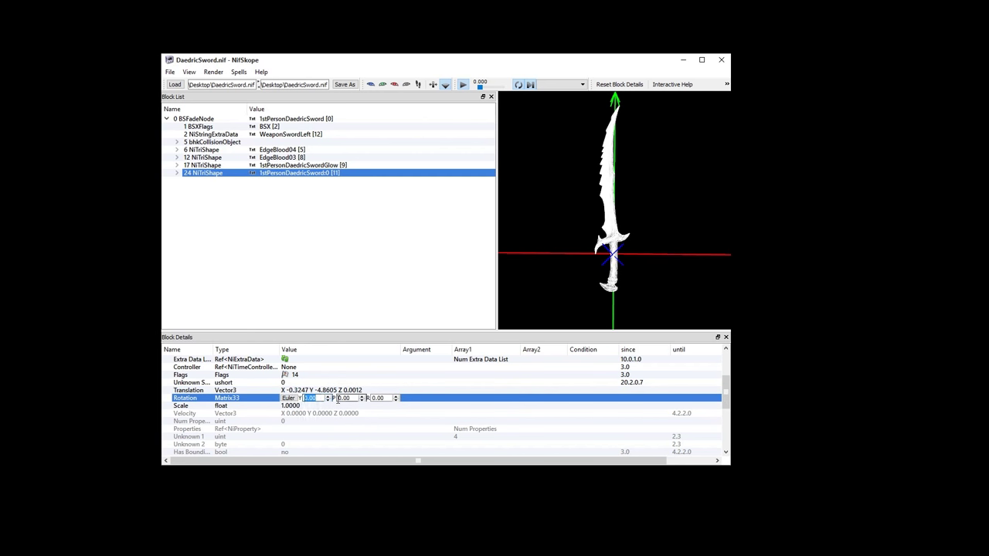
{"action": "left_click", "coordinate": [337, 398]}
{"action": "type", "text": "18"}
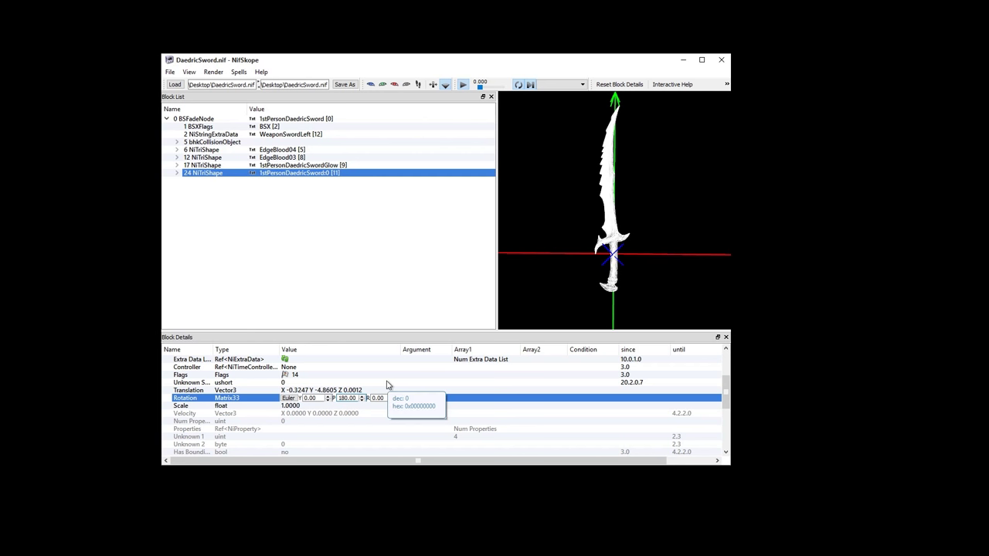
{"action": "left_click", "coordinate": [387, 384]}
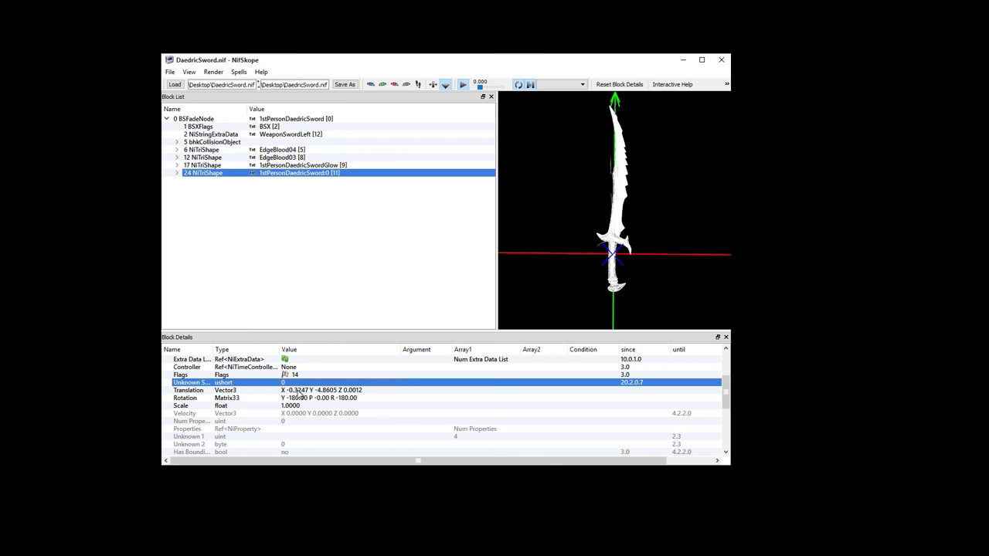
Change the Daedric shape's translation to X 0.3247 and Z -0.0012
{"action": "left_click", "coordinate": [298, 391]}
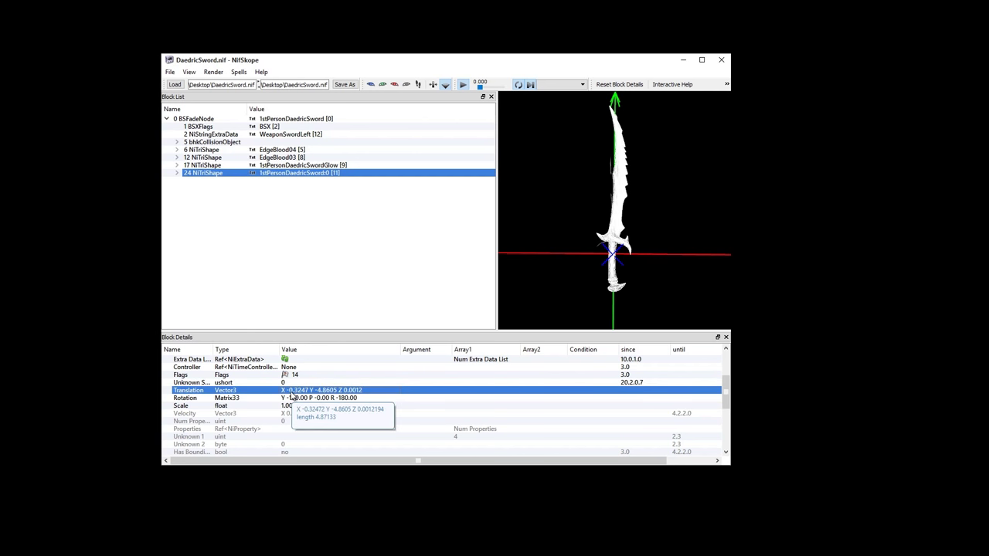
{"action": "double_click", "coordinate": [292, 395]}
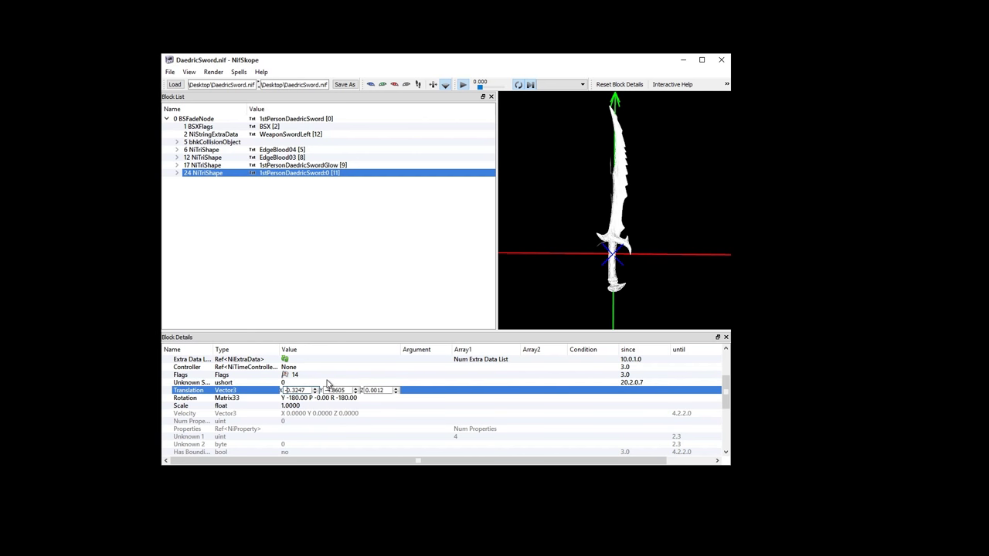
{"action": "left_click", "coordinate": [346, 377]}
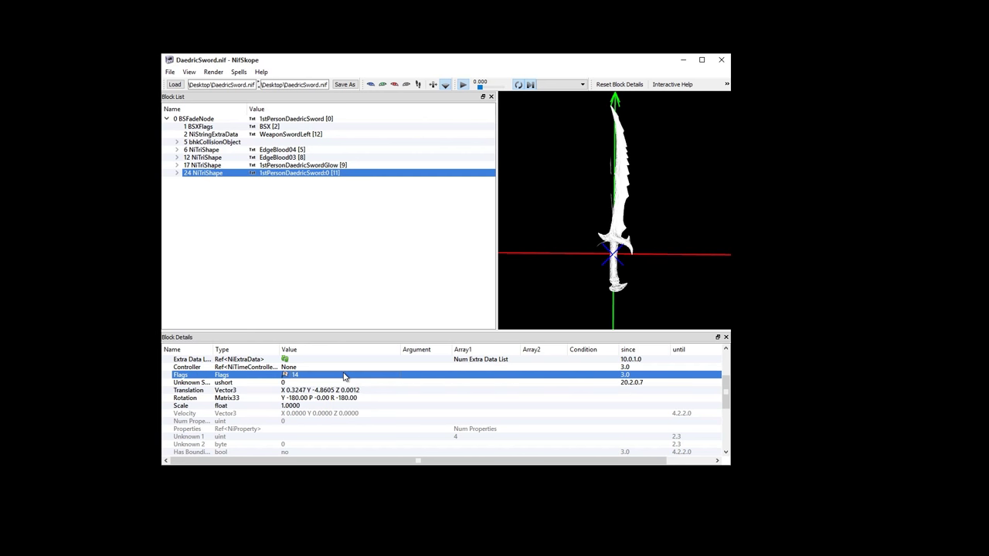
{"action": "double_click", "coordinate": [355, 391]}
{"action": "left_click", "coordinate": [365, 390]}
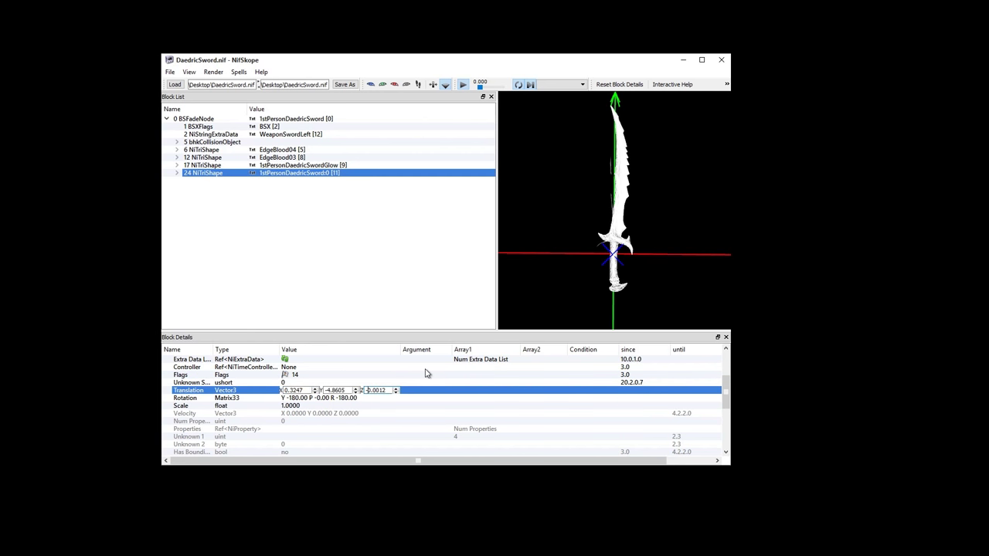
{"action": "left_click", "coordinate": [425, 370]}
{"action": "left_click", "coordinate": [306, 392]}
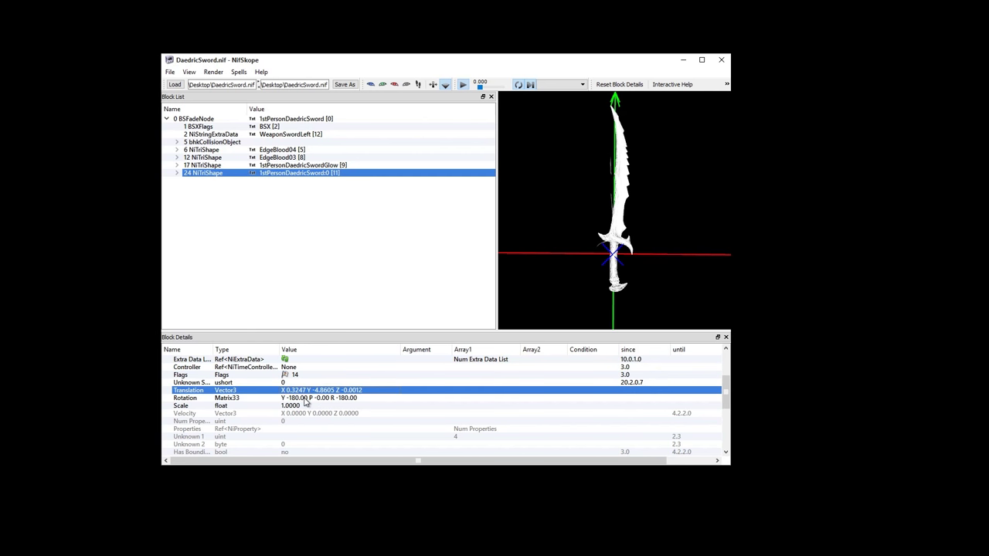
{"action": "mouse_move", "coordinate": [306, 401]}
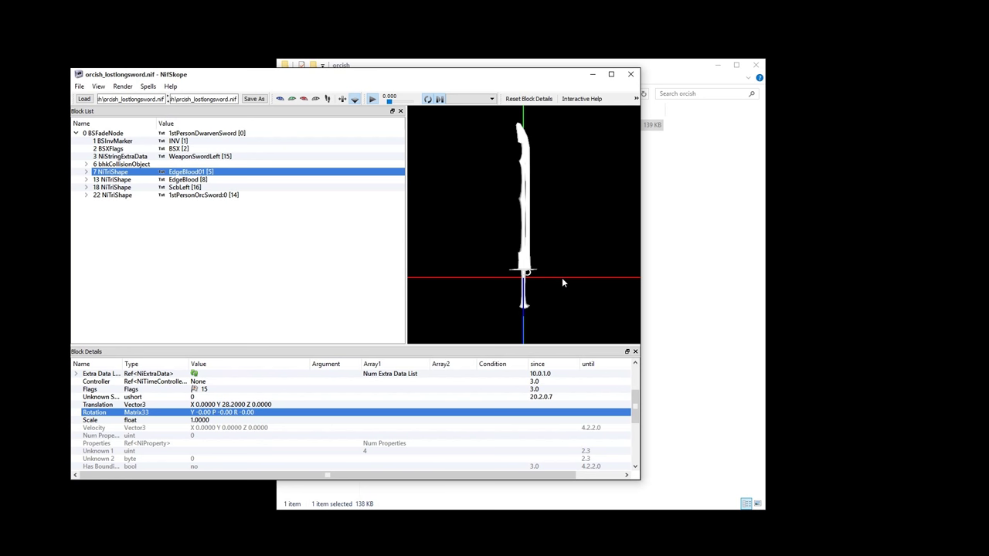
Save a copy of the sword as orcish_lostlongswordLeft.nif
{"action": "left_click", "coordinate": [254, 99]}
{"action": "left_click", "coordinate": [215, 305]}
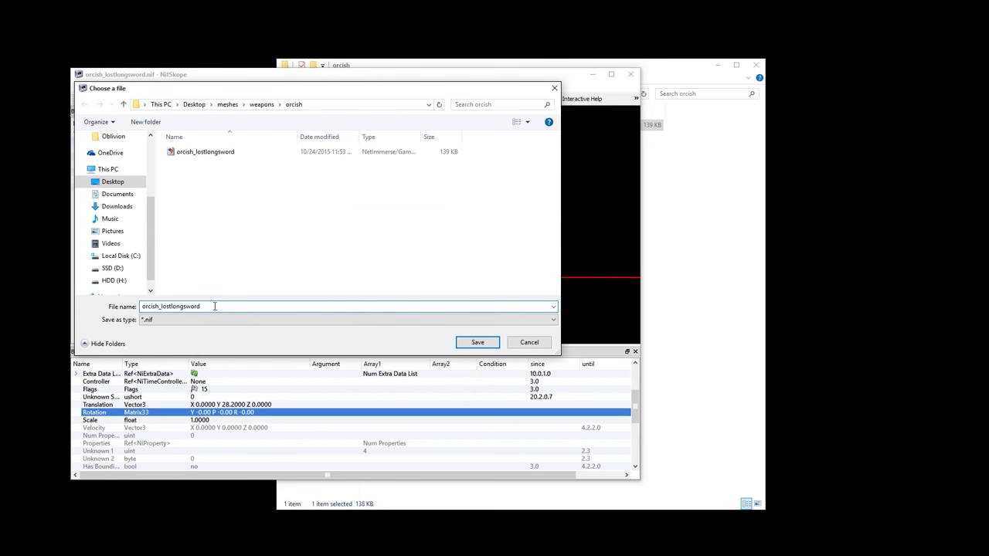
{"action": "key", "text": "Return"}
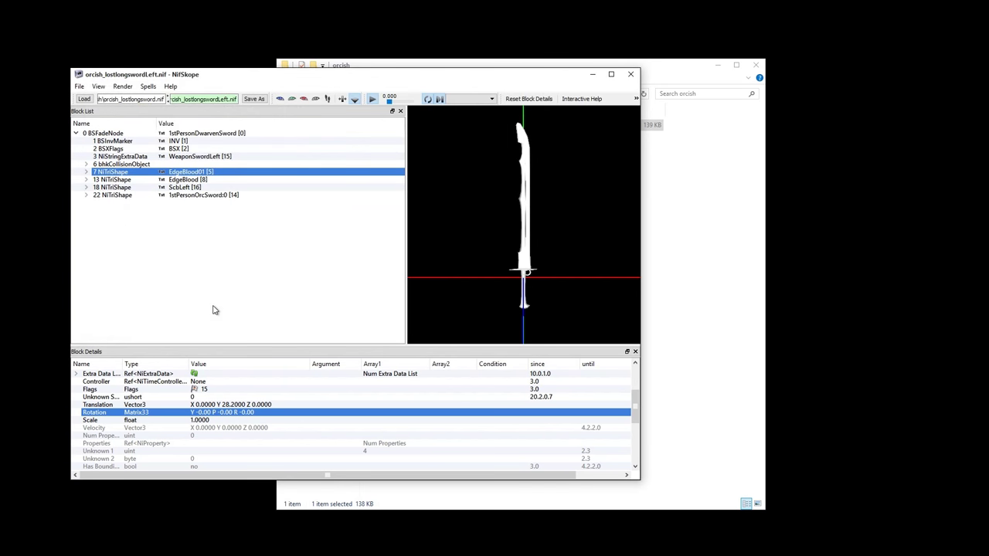
Delete the 1stPersonOrcSword and both EdgeBlood shapes, leaving only the ScbLeft scabbard
{"action": "left_click", "coordinate": [200, 196]}
{"action": "key", "text": "ctrl+Delete"}
{"action": "key", "text": "Down"}
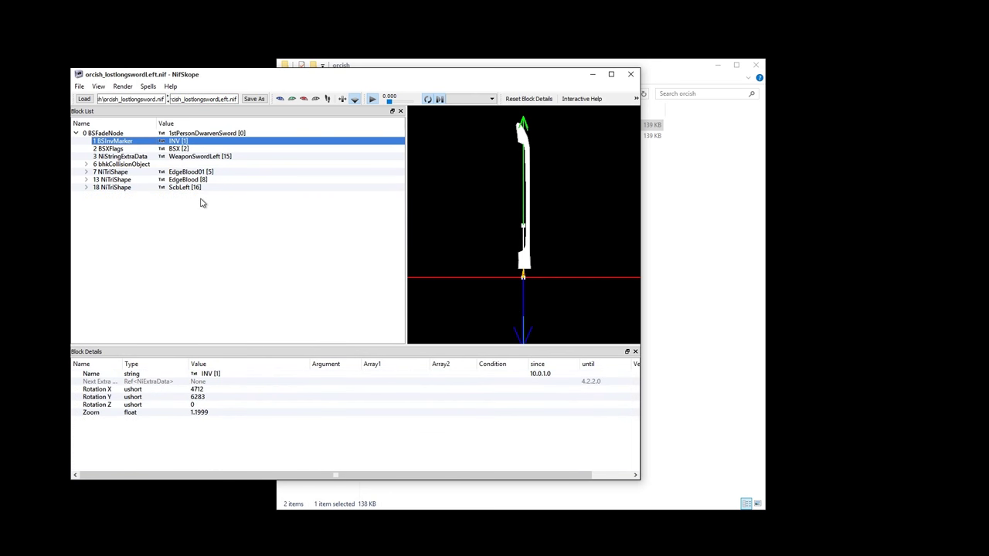
{"action": "key", "text": "Down"}
{"action": "key", "text": "Down"}
{"action": "key", "text": "Down"}
{"action": "key", "text": "Down"}
{"action": "key", "text": "ctrl+Delete"}
{"action": "key", "text": "Down"}
{"action": "key", "text": "Down"}
{"action": "key", "text": "Down"}
{"action": "key", "text": "Down"}
{"action": "key", "text": "Down"}
{"action": "key", "text": "Down"}
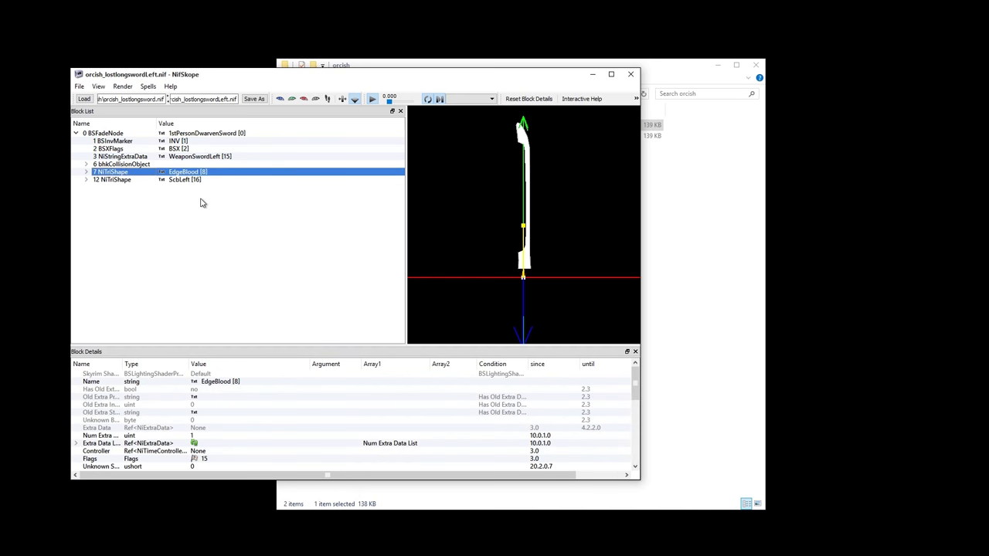
{"action": "key", "text": "ctrl+Delete"}
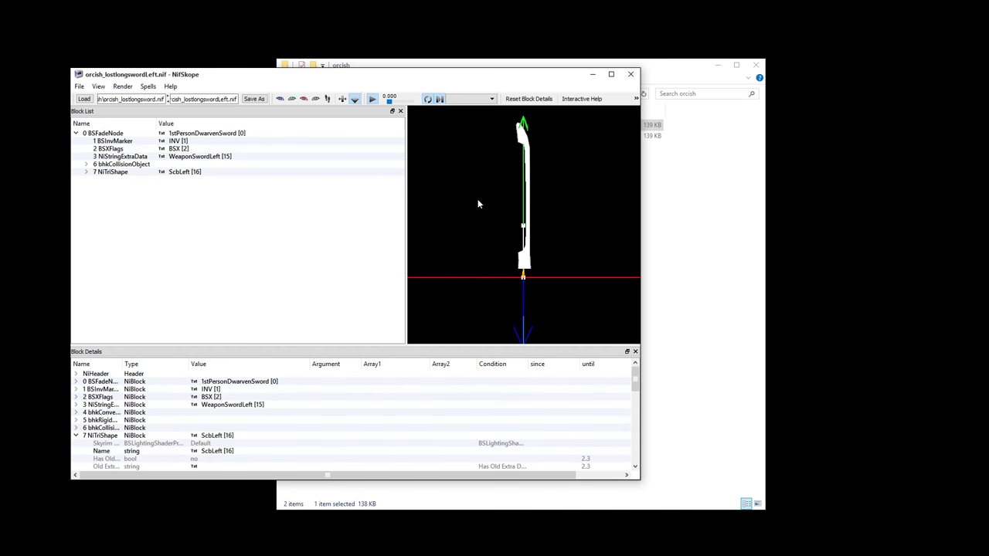
{"action": "left_click_drag", "start_coordinate": [484, 249], "coordinate": [478, 280]}
Save the scabbard-only mesh as orcish_lostlongswordSheath.nif and close NifSkope
{"action": "left_click", "coordinate": [261, 99]}
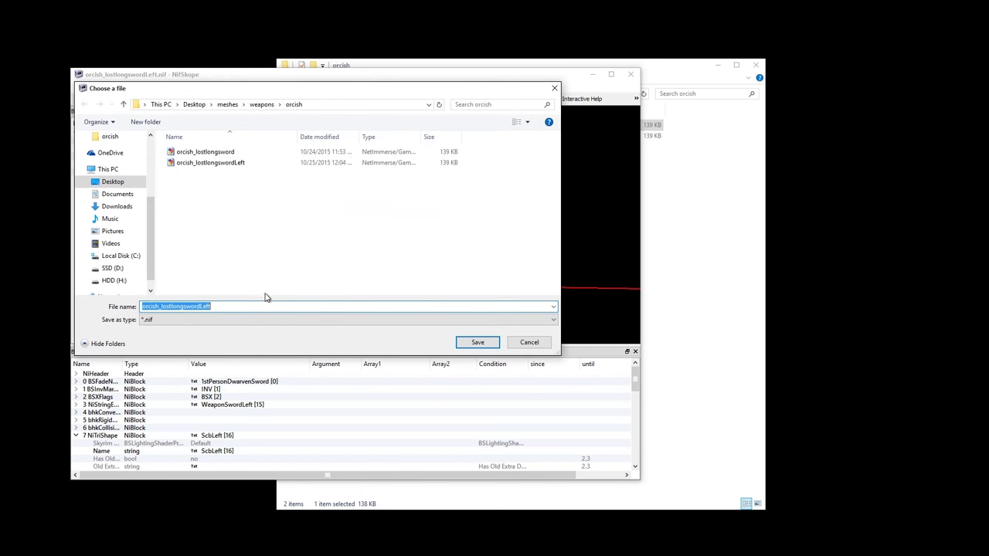
{"action": "left_click", "coordinate": [249, 306]}
{"action": "key", "text": "BackSpace"}
{"action": "key", "text": "BackSpace"}
{"action": "key", "text": "BackSpace"}
{"action": "key", "text": "BackSpace"}
{"action": "type", "text": "Sheath"}
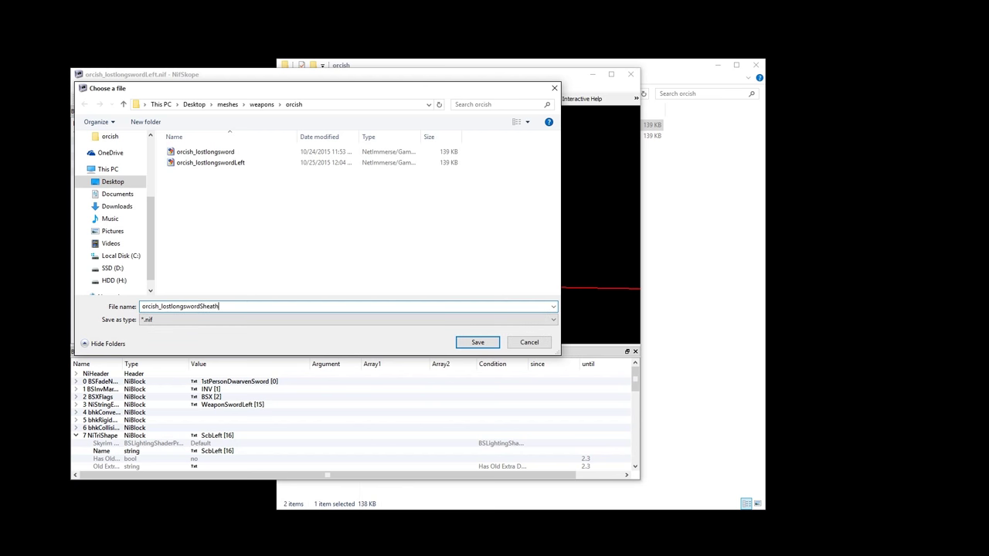
{"action": "key", "text": "Return"}
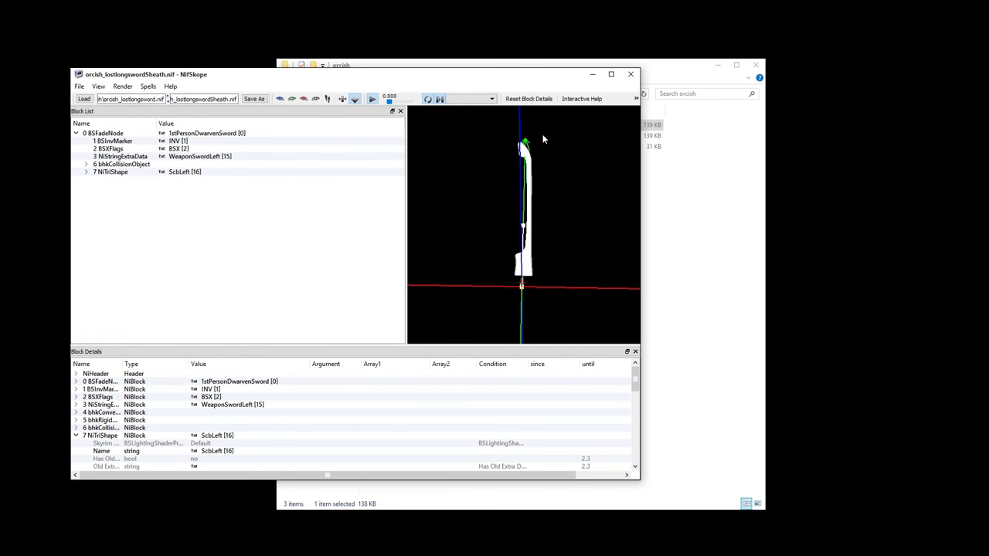
{"action": "left_click", "coordinate": [630, 74]}
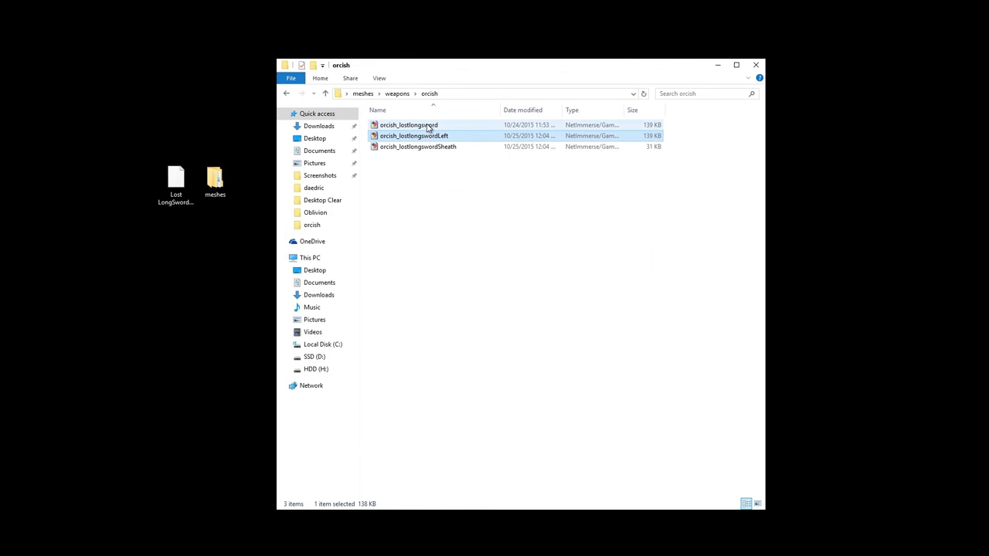
Delete the original orcish_lostlongsword.nif, keeping only the Left and Sheath versions
{"action": "key", "text": "Delete"}
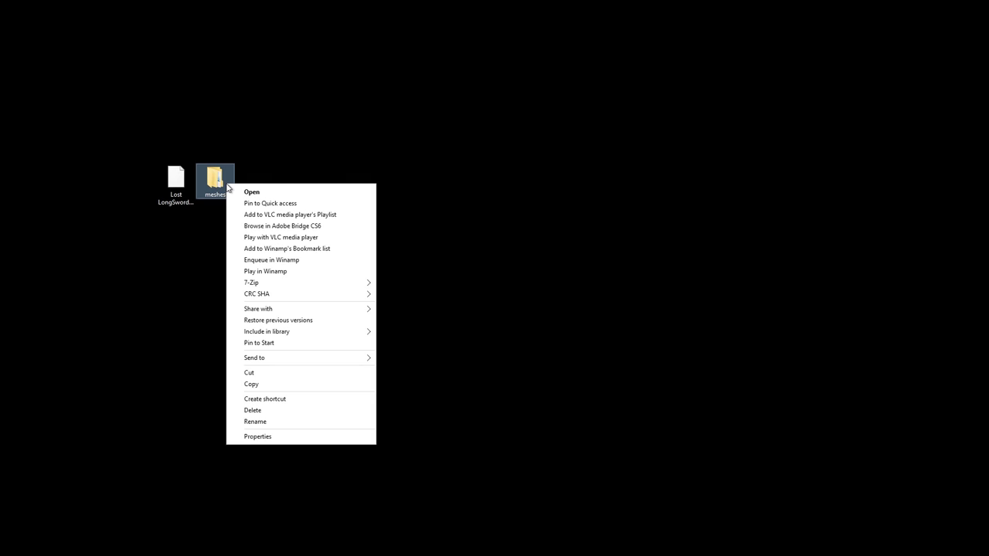
{"action": "mouse_move", "coordinate": [271, 285]}
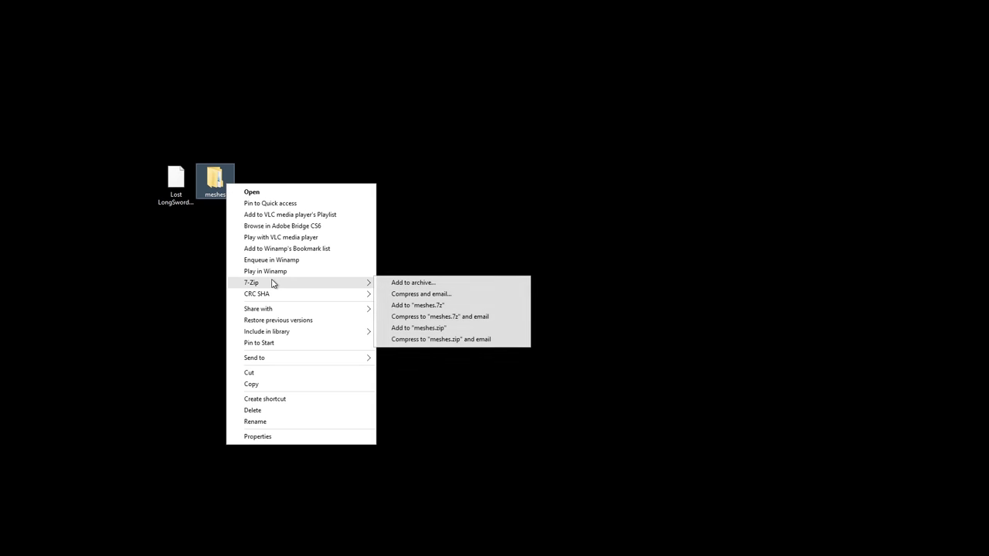
Create a 7-Zip archive of the meshes folder named 'Lost Longswords DSR Patch'
{"action": "left_click", "coordinate": [447, 285]}
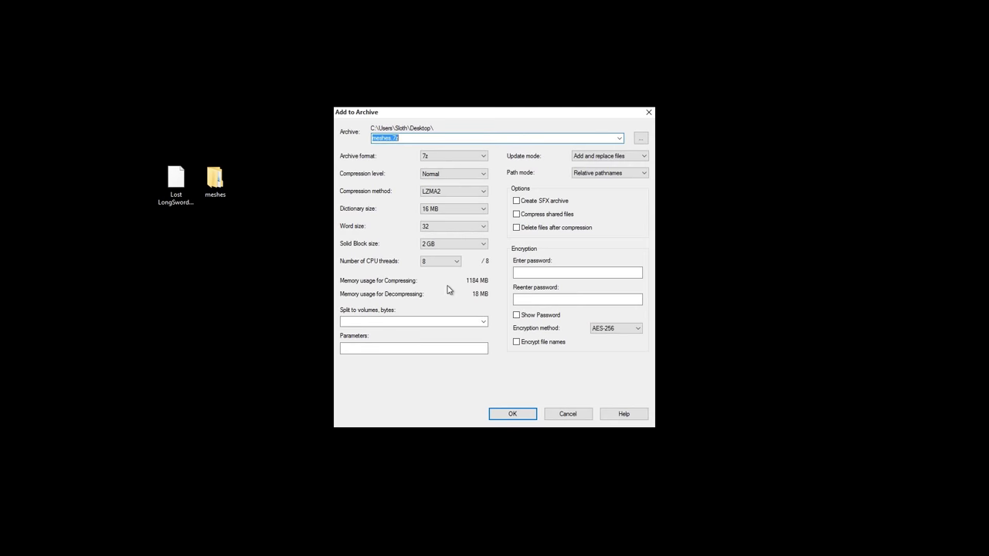
{"action": "key", "text": "BackSpace"}
{"action": "type", "text": "Lost Longswords DSR Patch"}
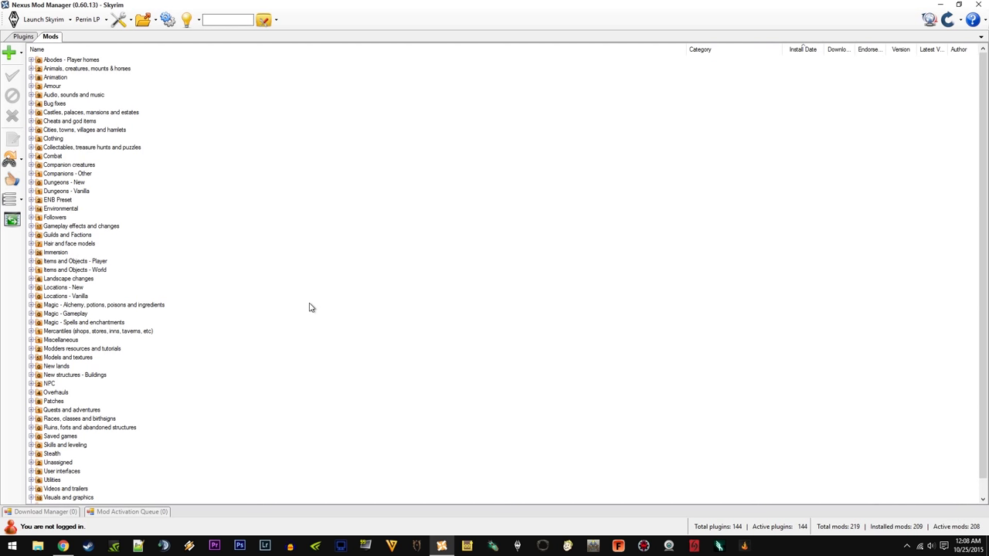
Add the Lost Longswords DSR Patch archive from the desktop as a new mod
{"action": "left_click", "coordinate": [10, 52]}
{"action": "left_click", "coordinate": [324, 206]}
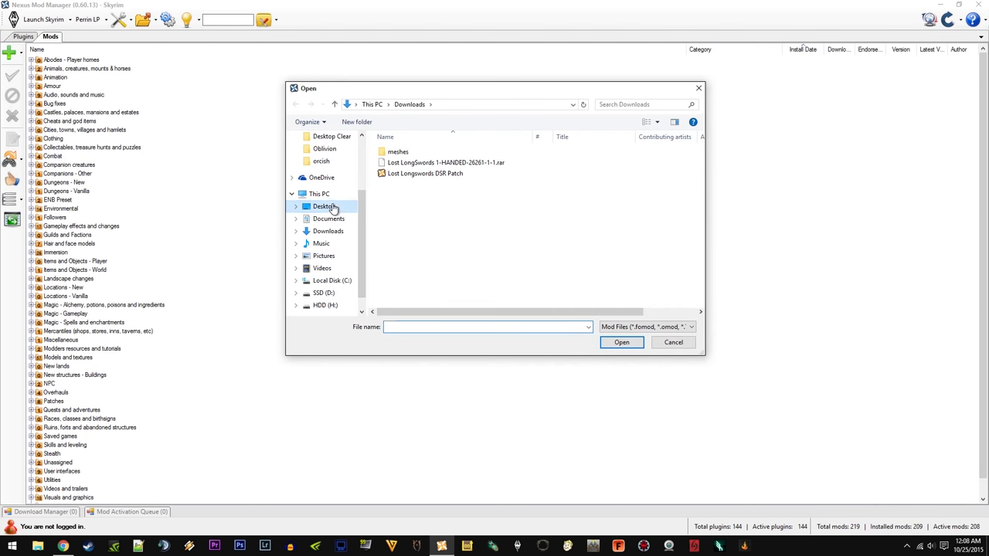
{"action": "left_click", "coordinate": [463, 174]}
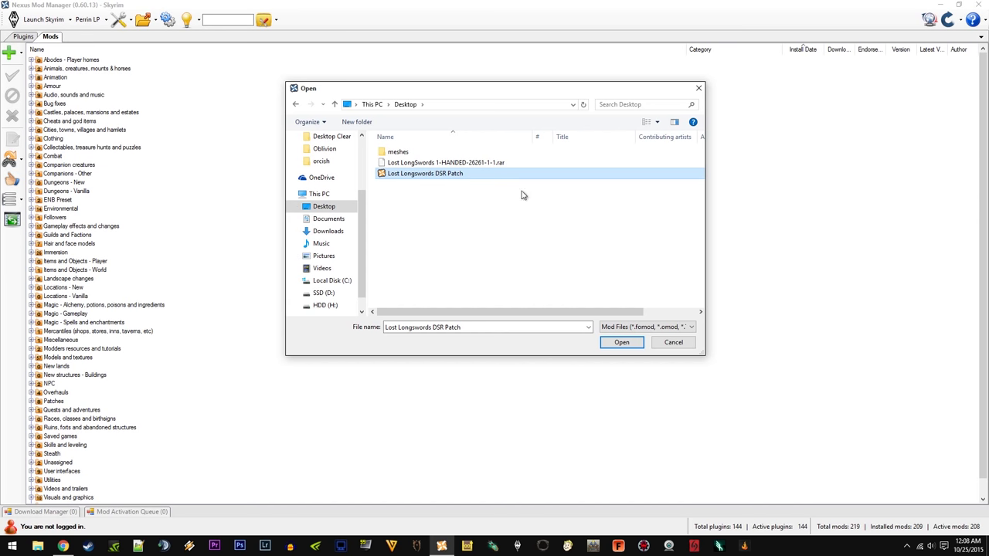
{"action": "left_click", "coordinate": [622, 343]}
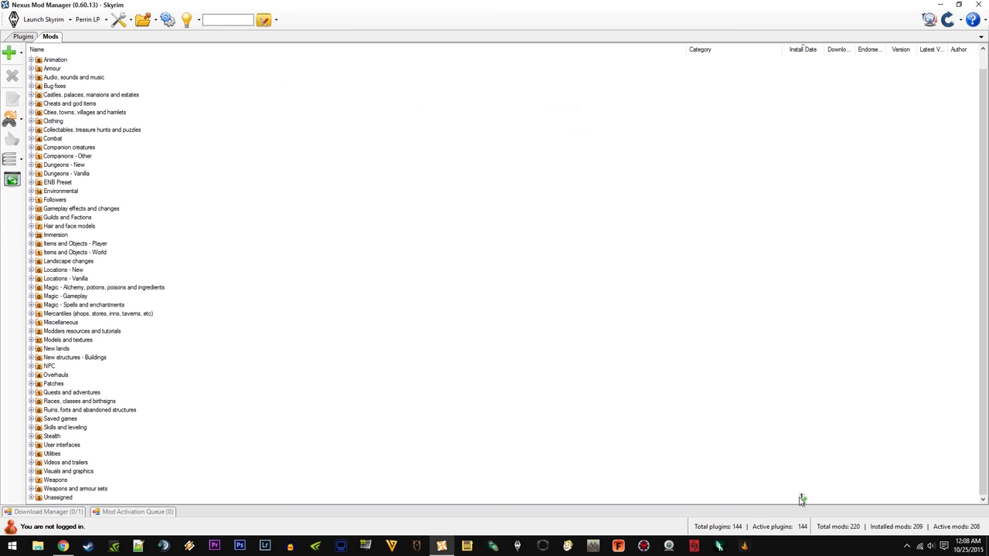
Activate the Lost Longswords DSR Patch mod from the Unassigned group
{"action": "left_click", "coordinate": [32, 498]}
{"action": "left_click", "coordinate": [112, 480]}
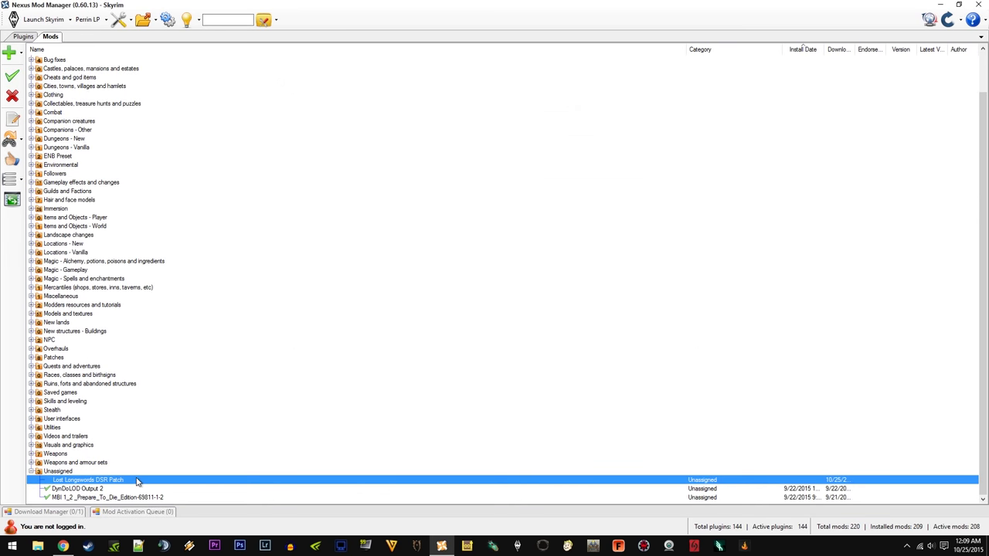
{"action": "double_click", "coordinate": [137, 481]}
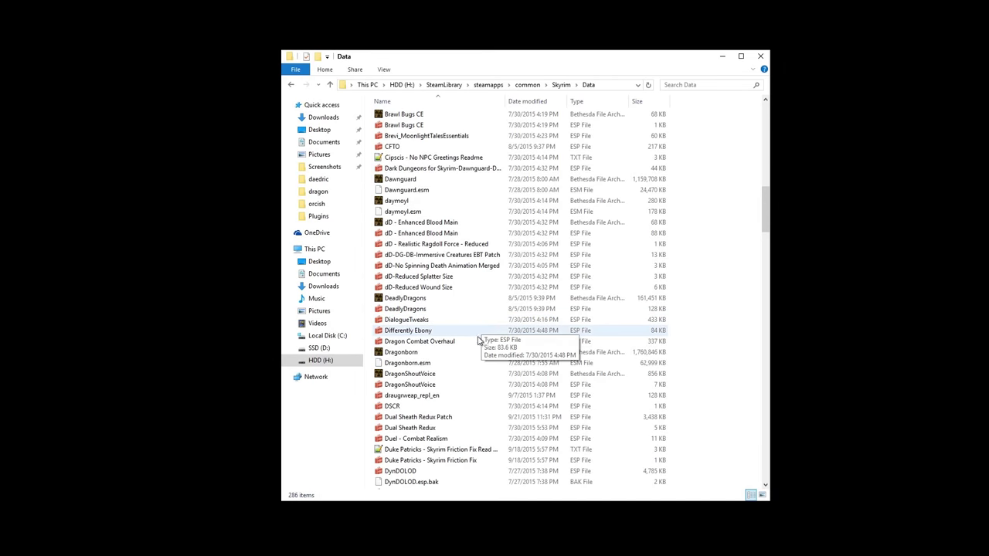
Delete the old Dual Sheath Redux Patch.esp and run the Dual Sheath Redux patcher
{"action": "left_click", "coordinate": [466, 418]}
{"action": "right_click", "coordinate": [466, 422]}
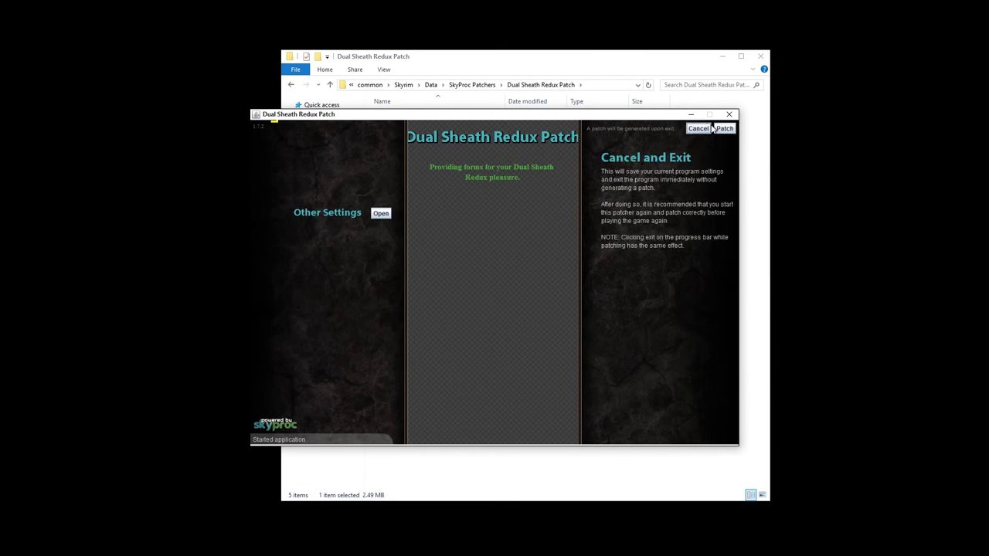
{"action": "left_click", "coordinate": [719, 128]}
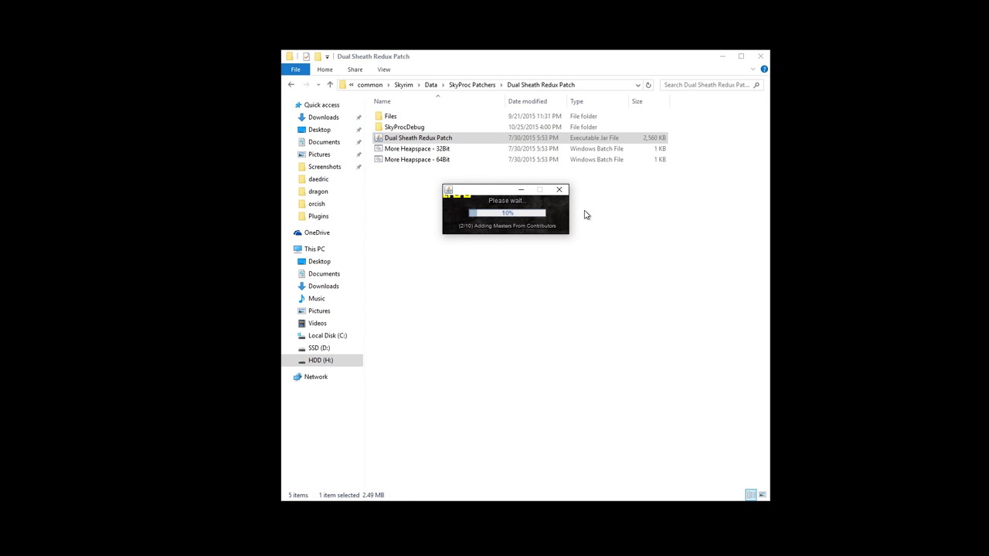
Back in the Data folder, select the newly generated Dual Sheath Redux Patch.esp
{"action": "key", "text": "alt+Up"}
{"action": "key", "text": "alt+Up"}
{"action": "scroll", "coordinate": [509, 223], "scroll_direction": "down", "scroll_amount": 15}
{"action": "left_click", "coordinate": [458, 334]}
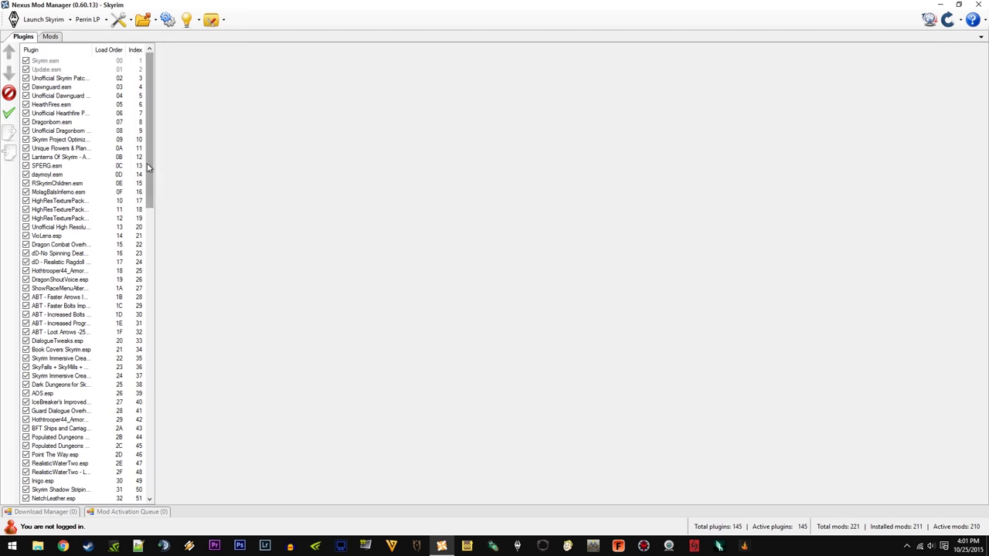
Scroll to the end of the plugin list and select Dual Sheath Redux Patch.esp to view its masters
{"action": "left_click_drag", "start_coordinate": [149, 168], "coordinate": [157, 461]}
{"action": "left_click", "coordinate": [68, 498]}
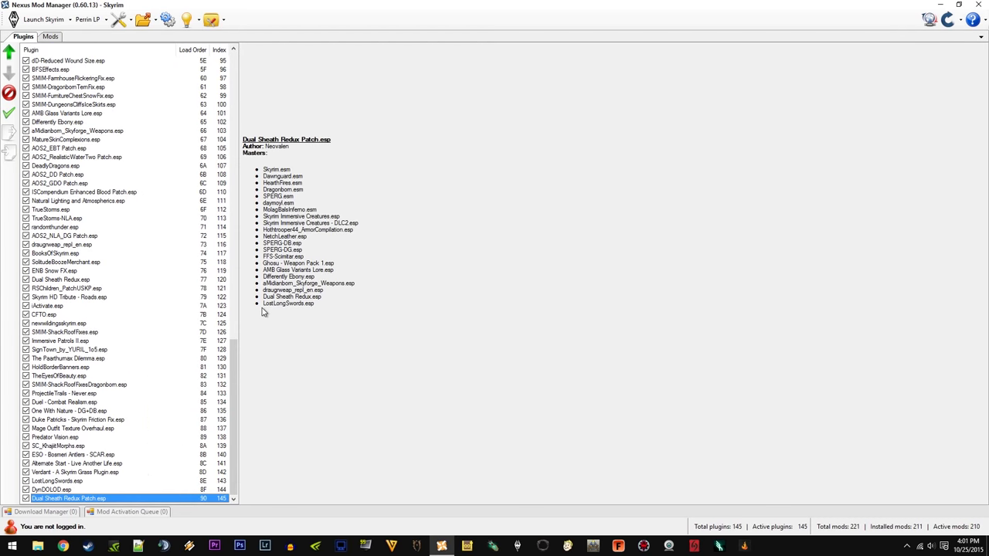